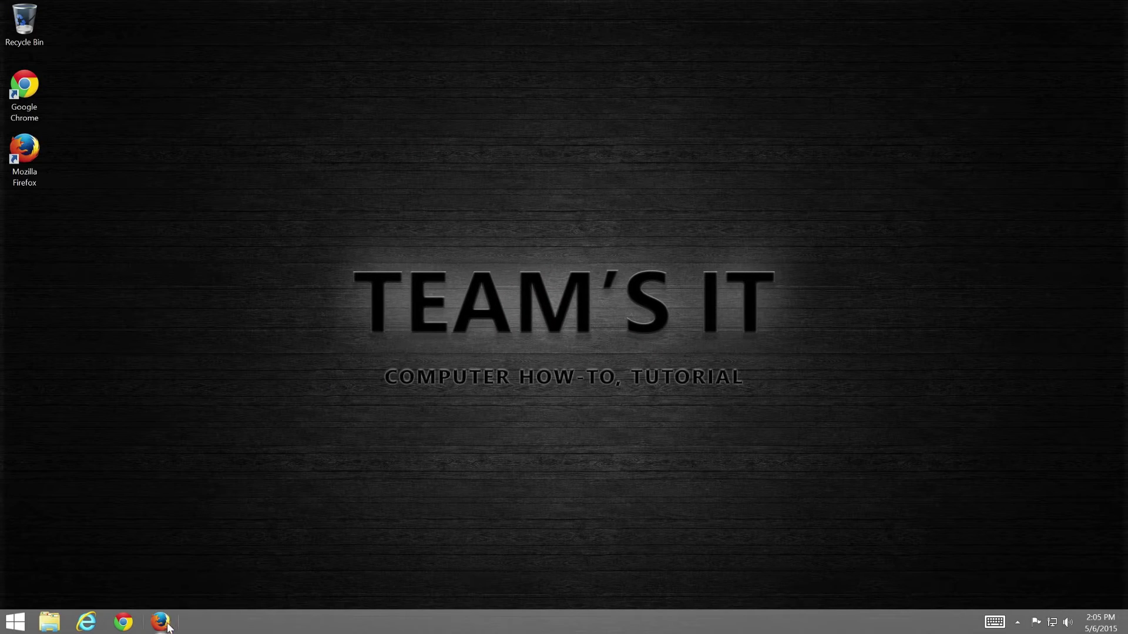
Search the web for piriform in Firefox and open the official Piriform website
click(159, 622)
text(piriform)
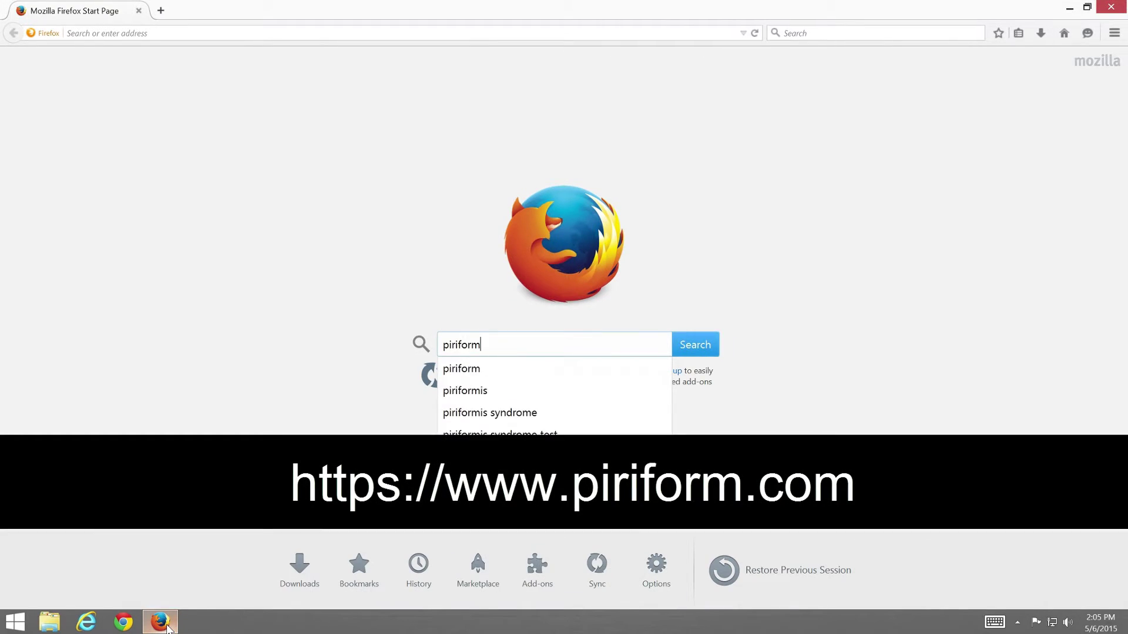
key(Return)
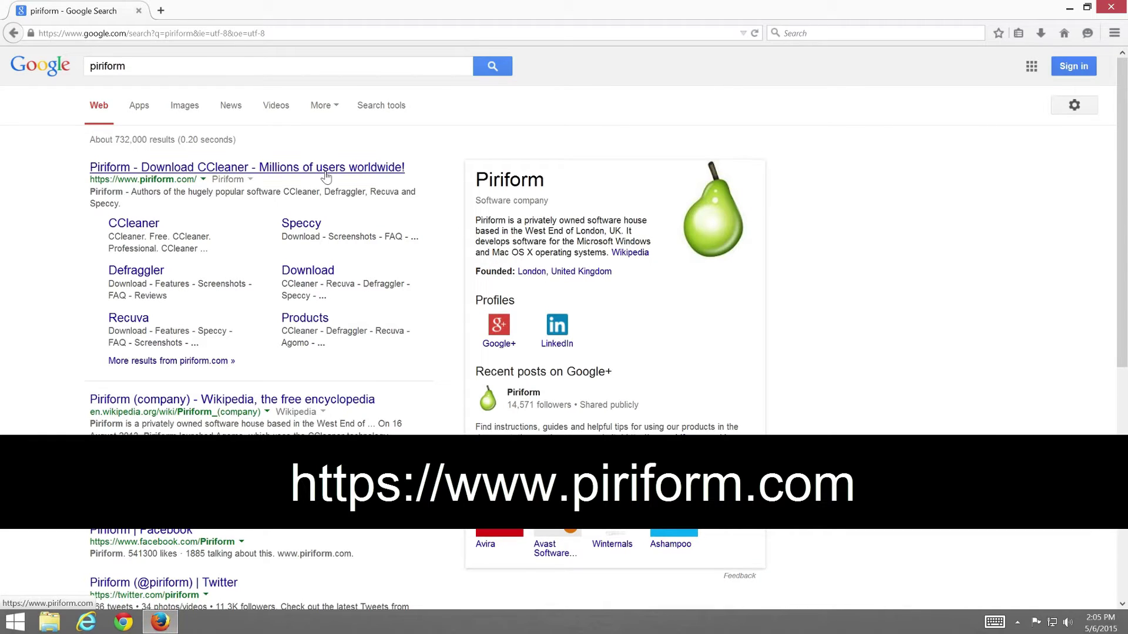
click(326, 169)
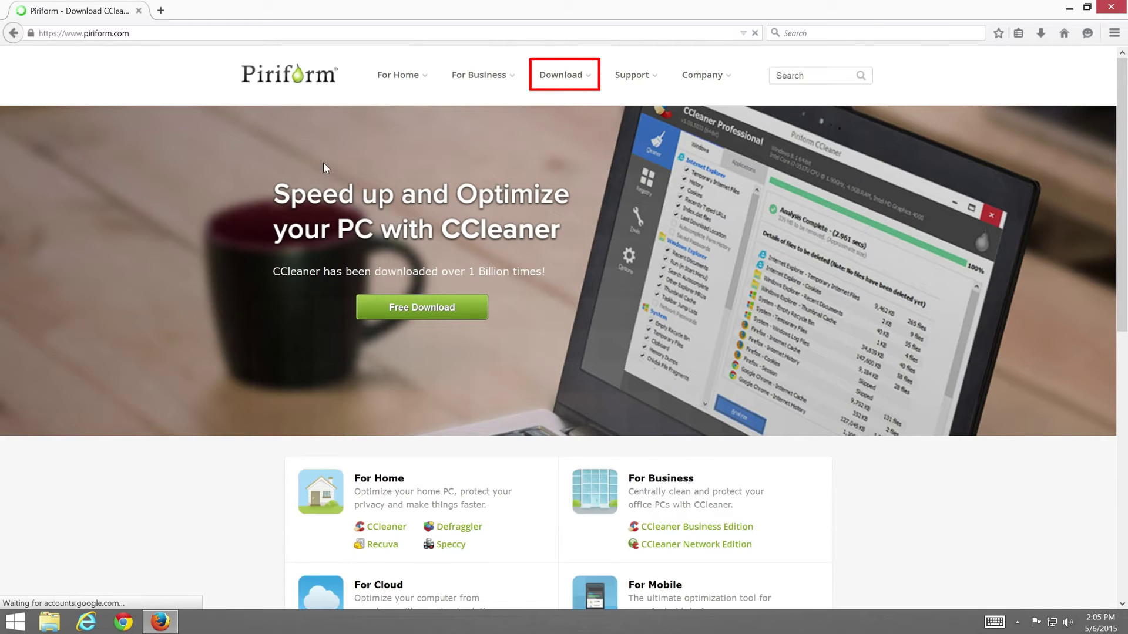
Download the free version of Recuva from Piriform.com and save the installer rcsetup152.exe
mouse_move(571, 88)
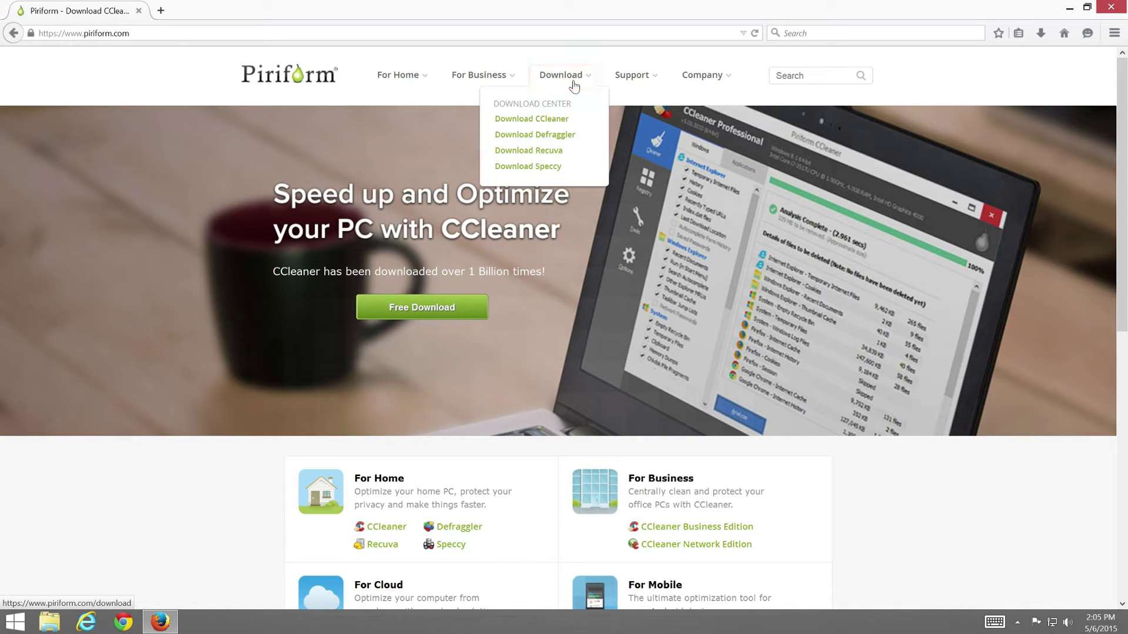
click(559, 154)
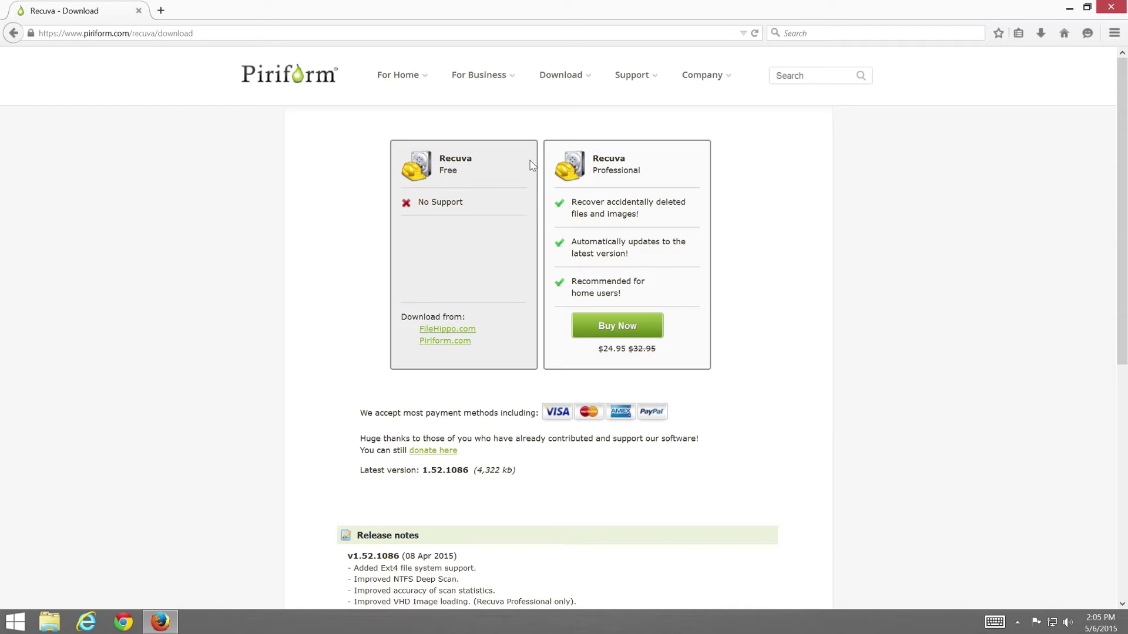
click(468, 347)
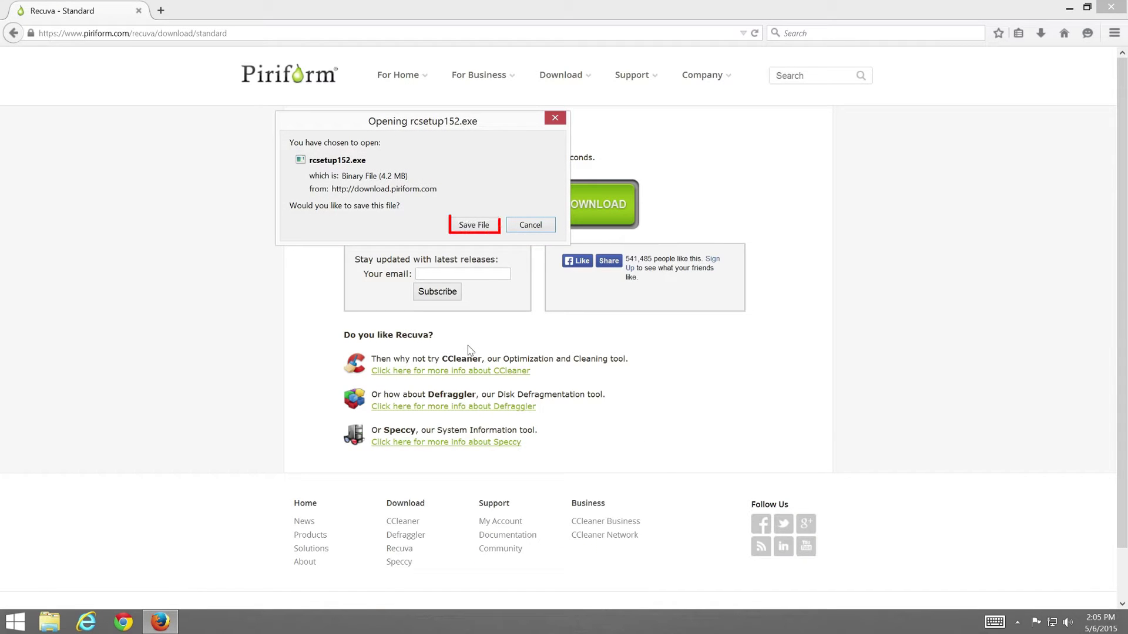
click(492, 232)
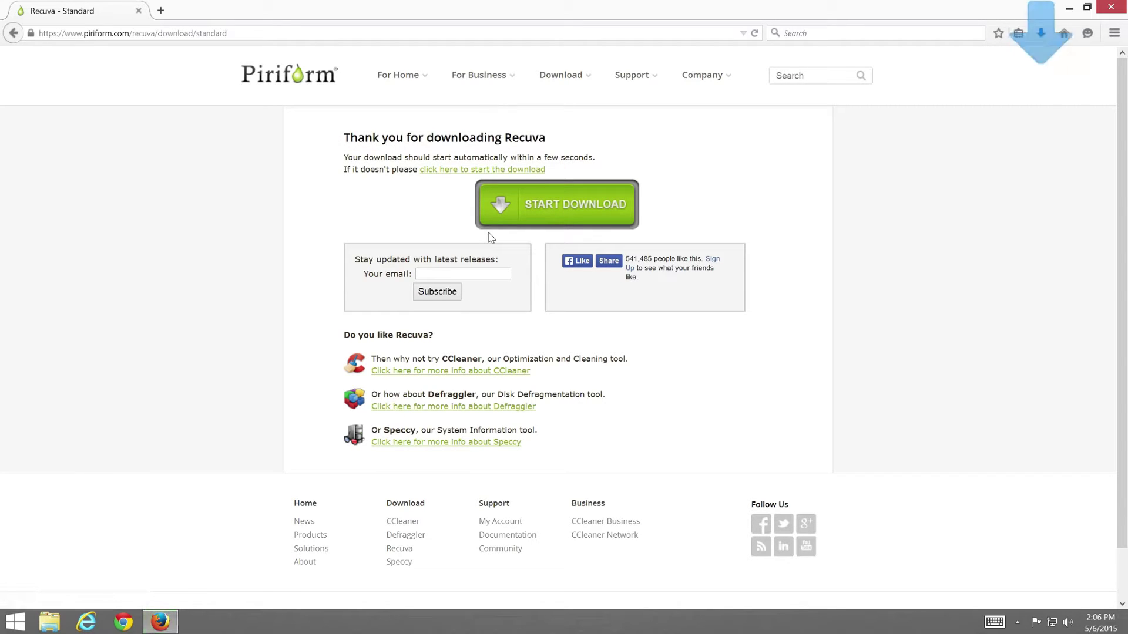
Run the downloaded rcsetup152.exe and allow it to make changes to the computer
click(1040, 34)
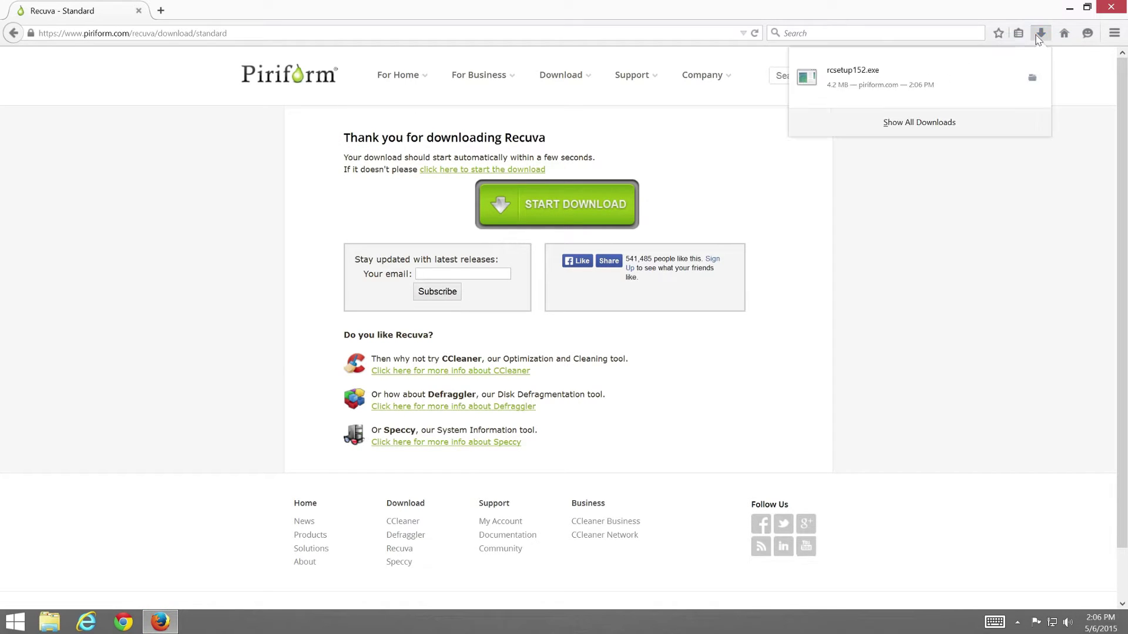
click(1011, 77)
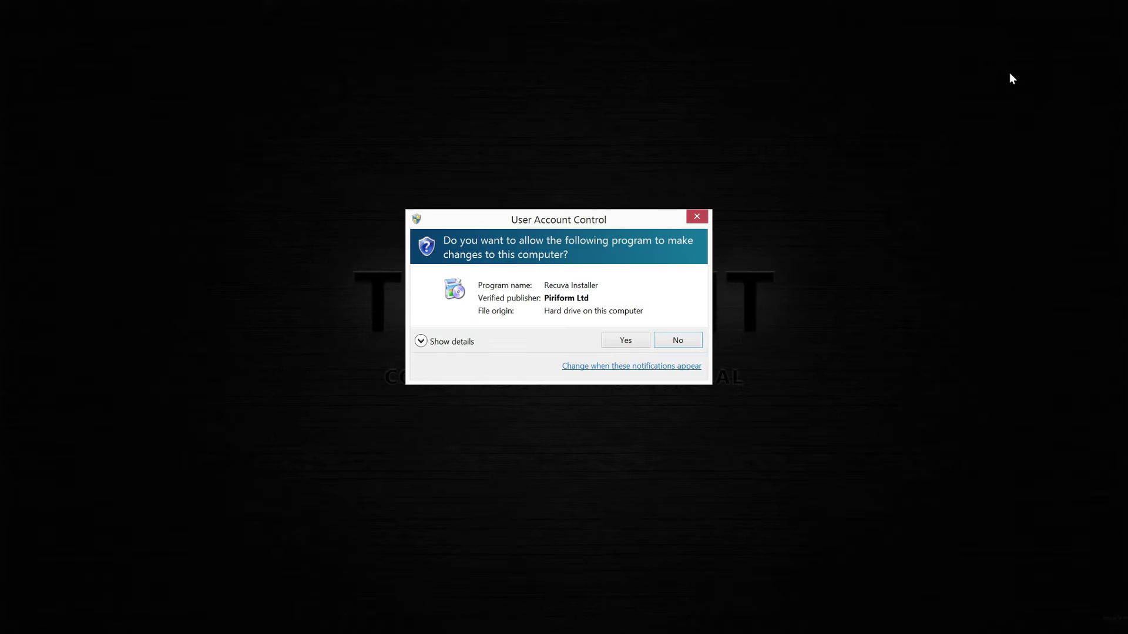
click(638, 339)
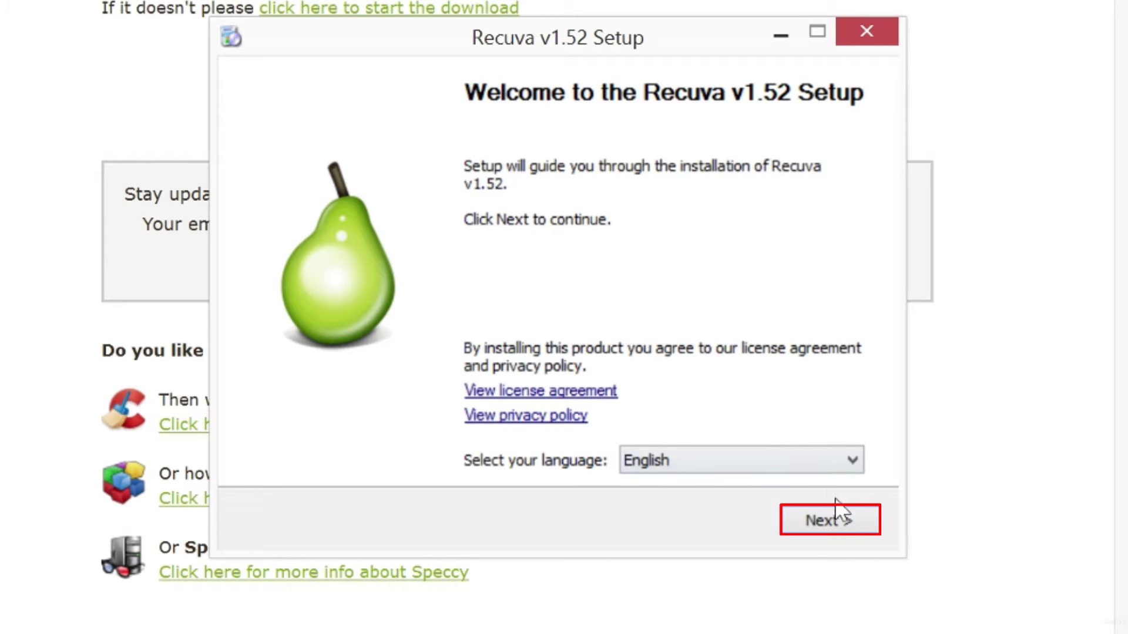
Install Recuva with the default options but without the Google Toolbar, and finish by running Recuva without viewing the release notes
click(857, 526)
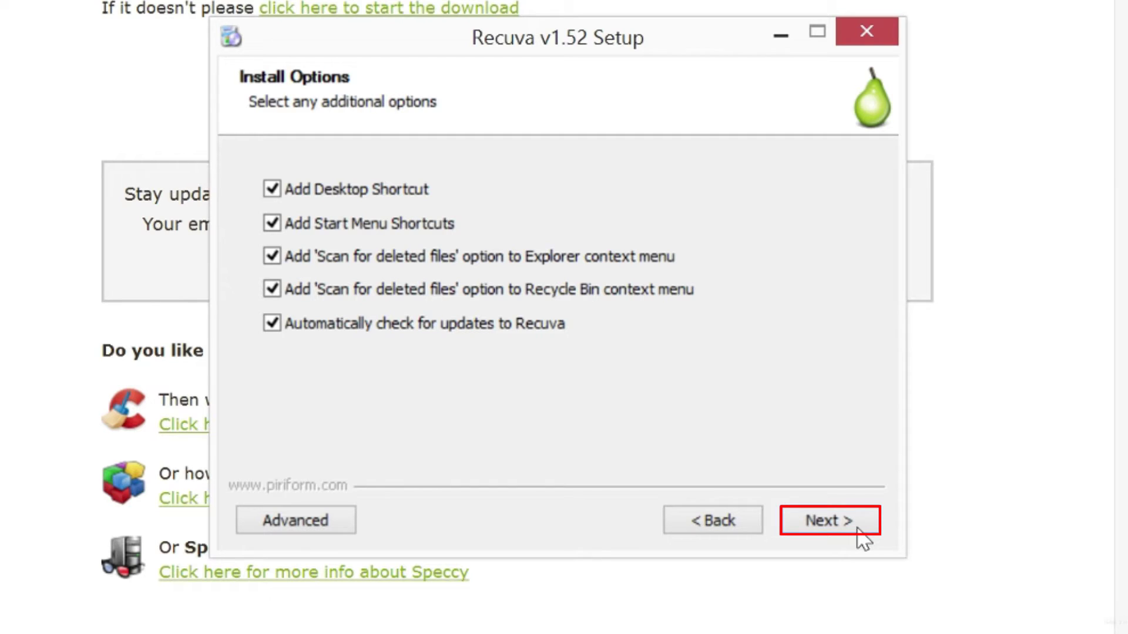
click(856, 527)
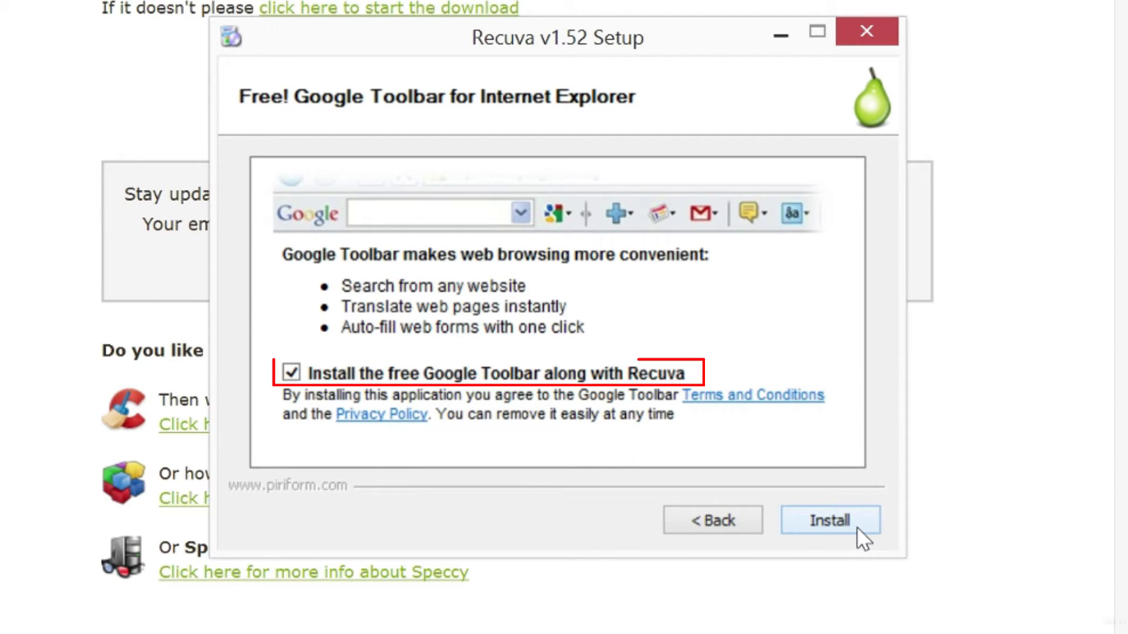
click(608, 378)
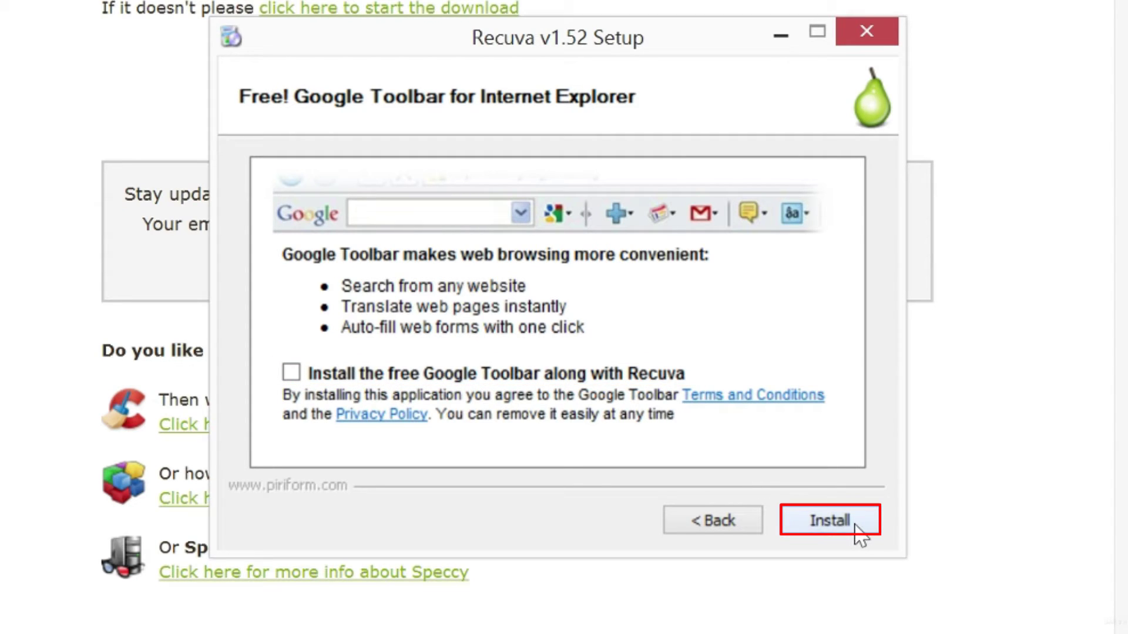
click(829, 520)
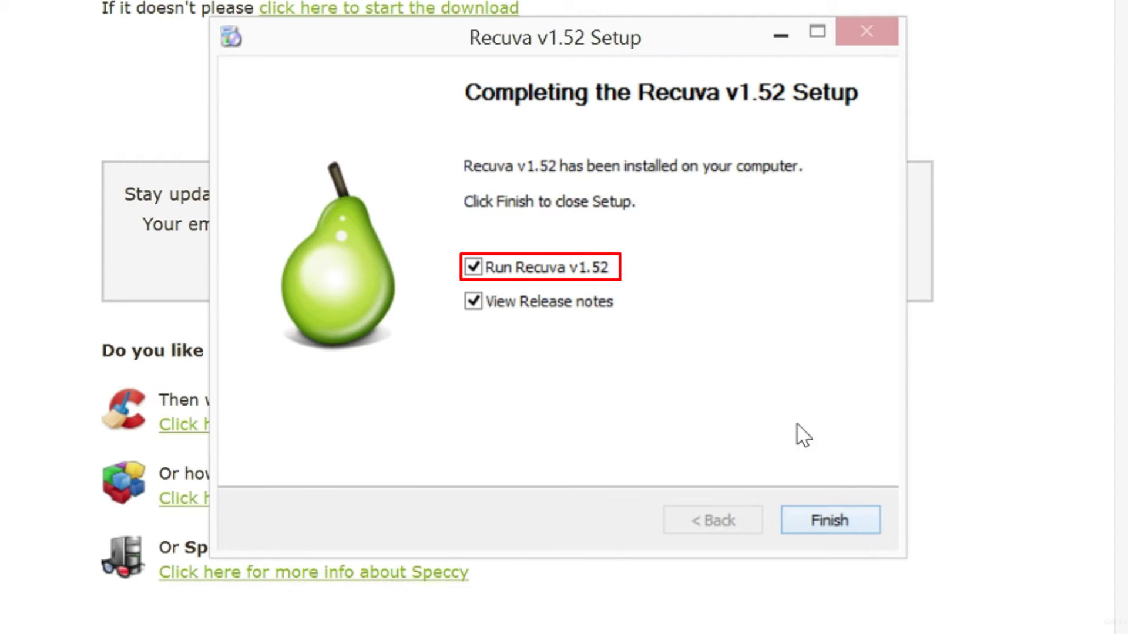
click(588, 305)
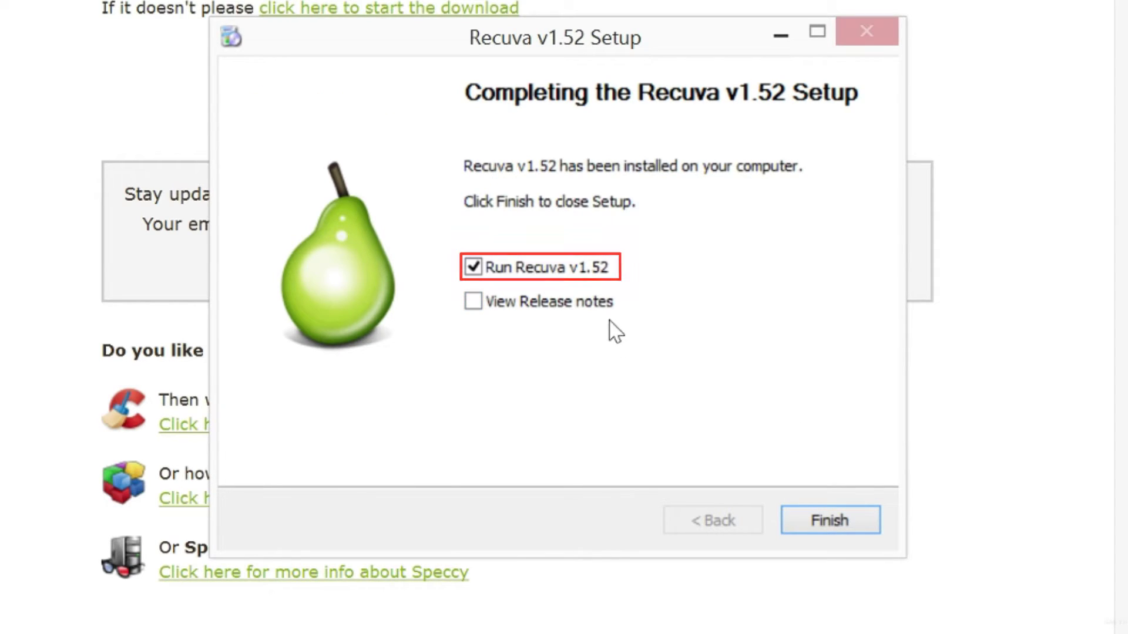
click(857, 526)
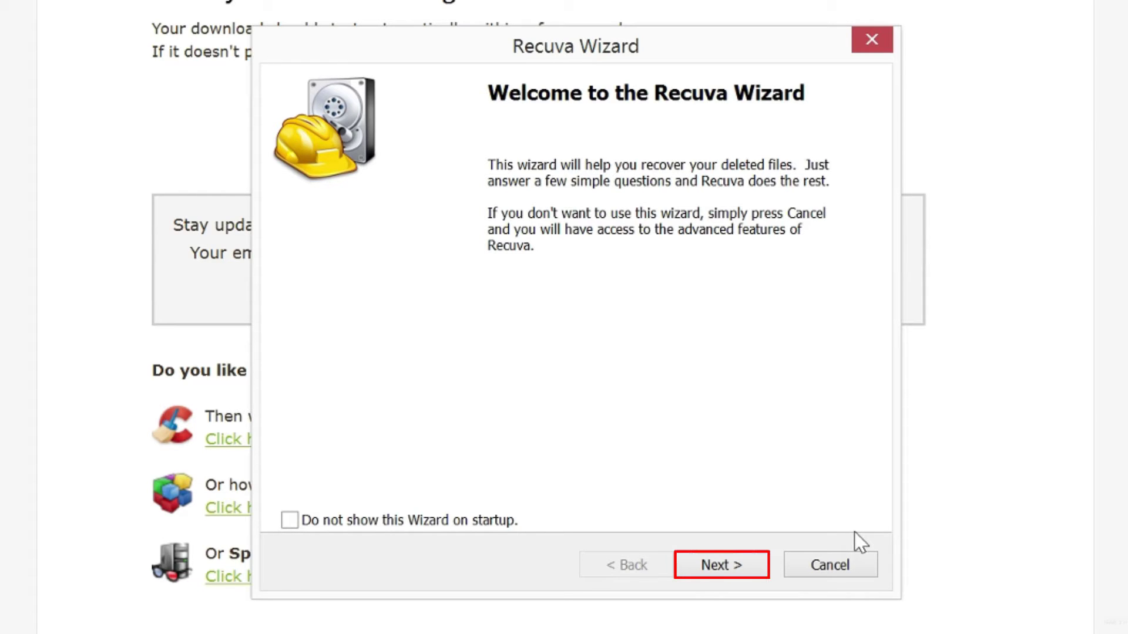
Set the Recuva Wizard to search for All Files in the specific location SanDisk (F:), and start the scan without Deep Scan
click(756, 566)
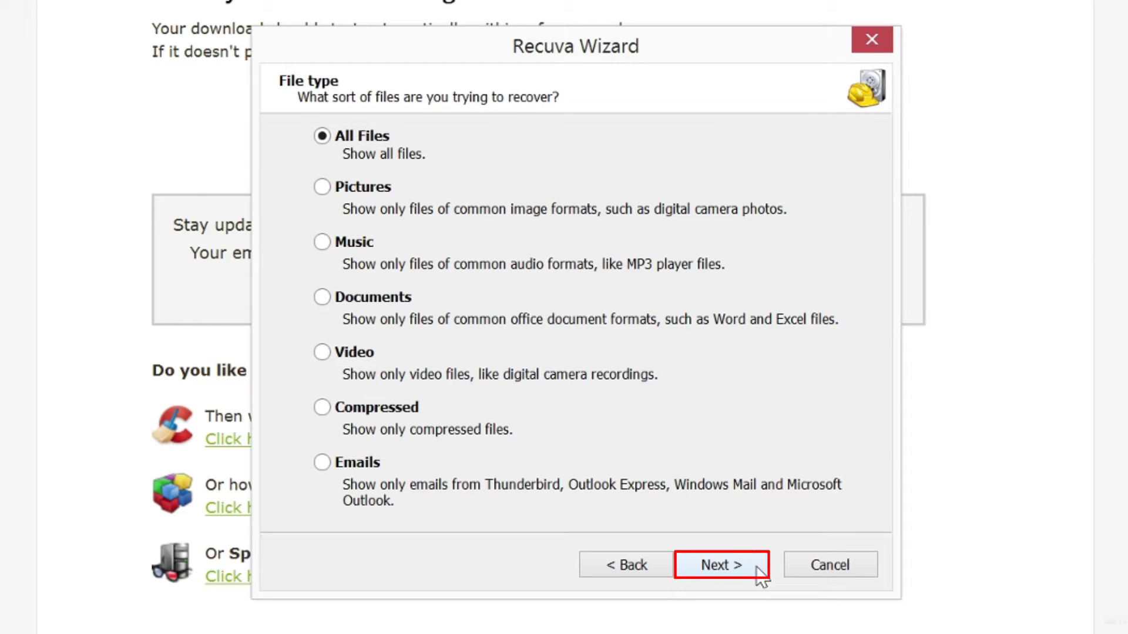
click(756, 568)
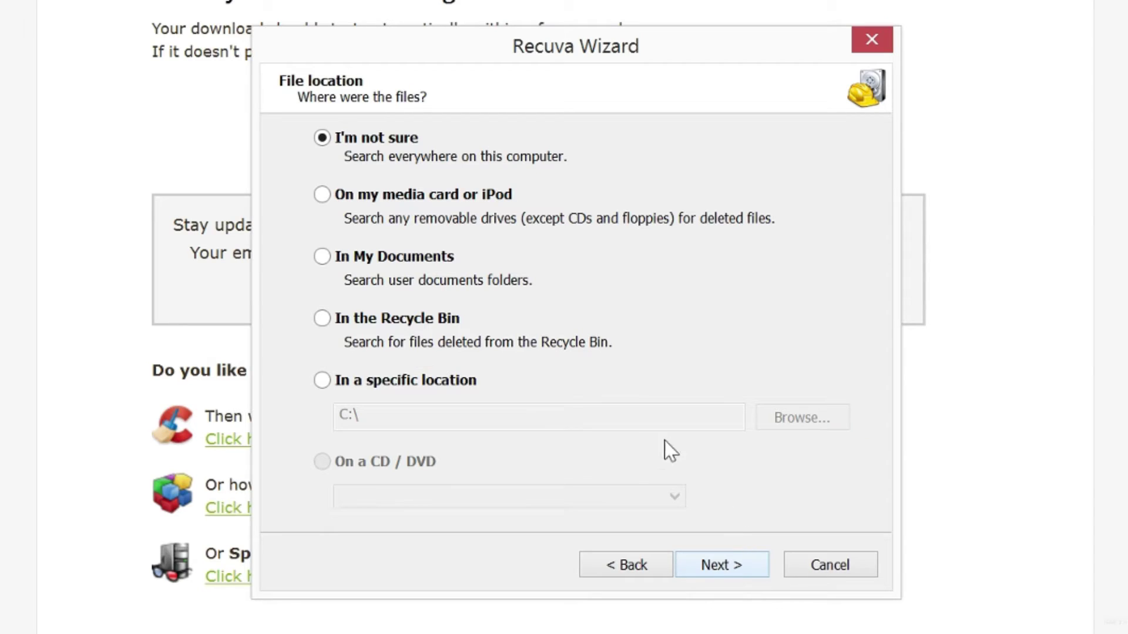
click(472, 390)
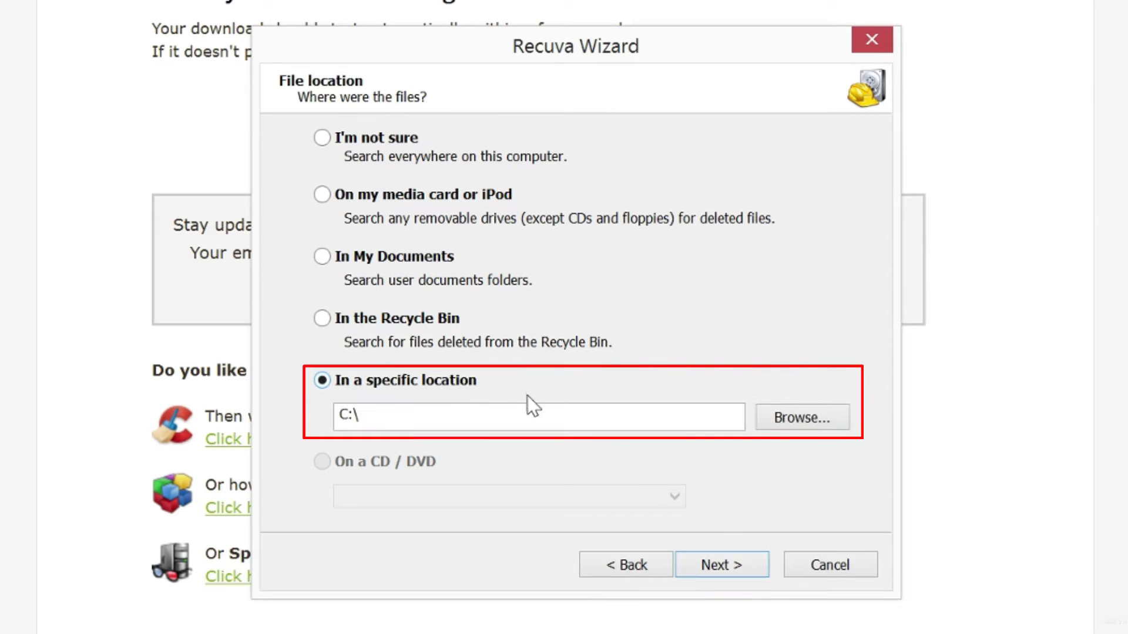
click(792, 424)
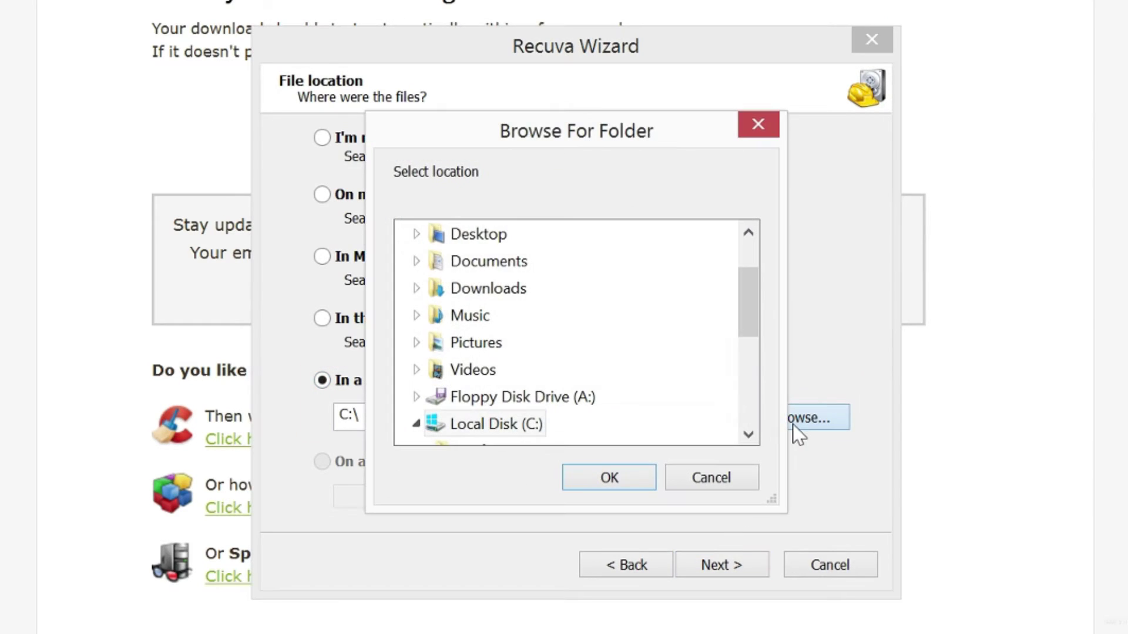
drag(756, 336, 741, 418)
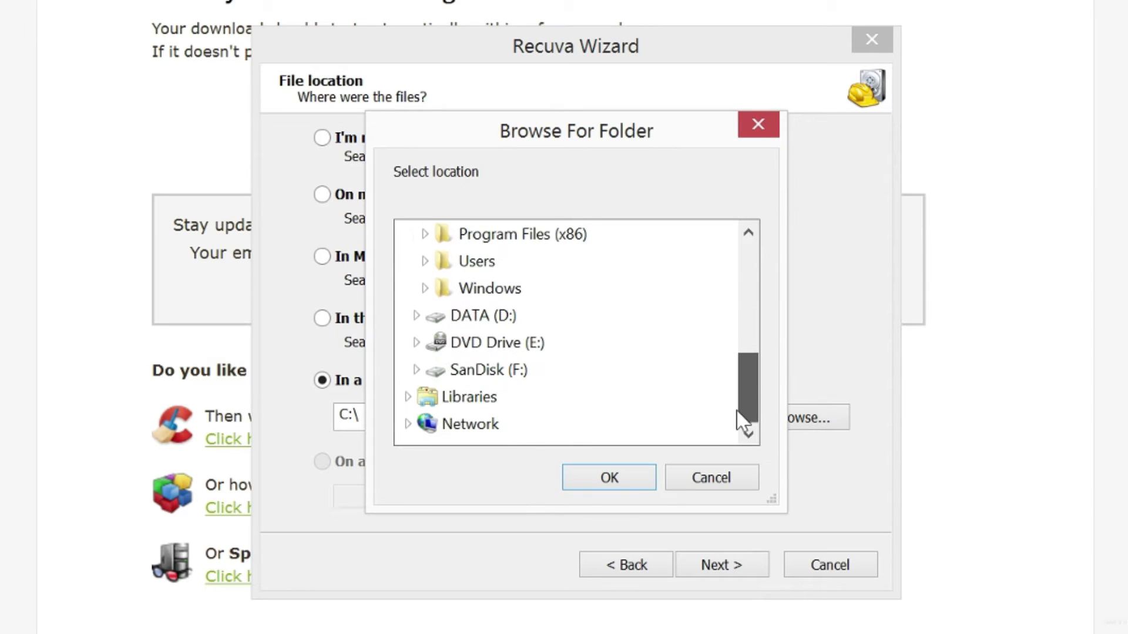
click(511, 372)
click(628, 478)
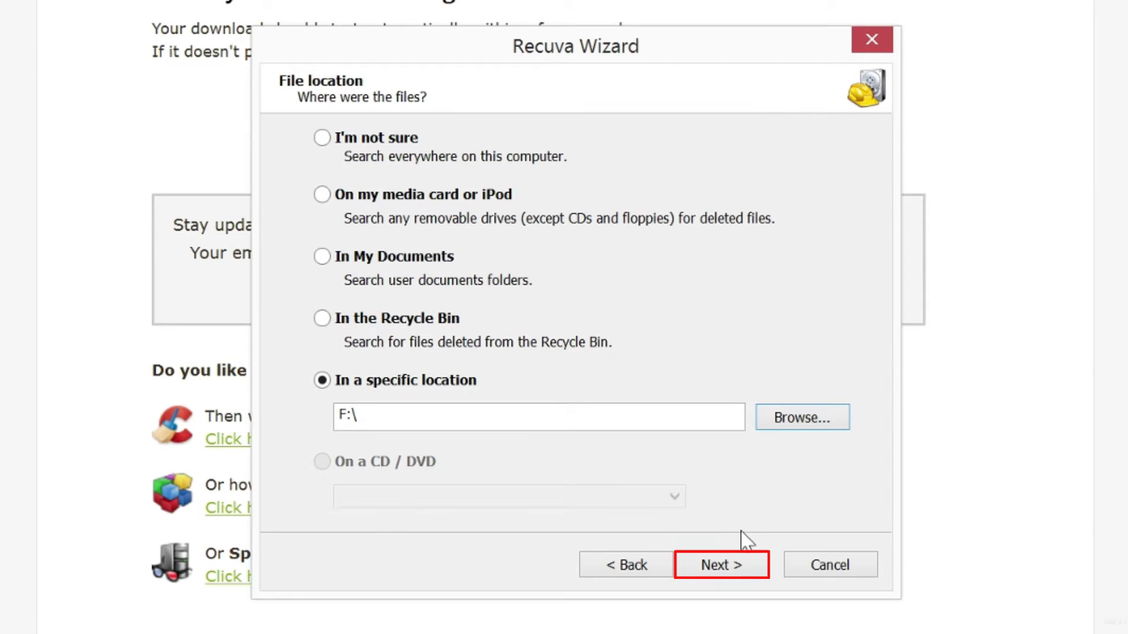
click(754, 573)
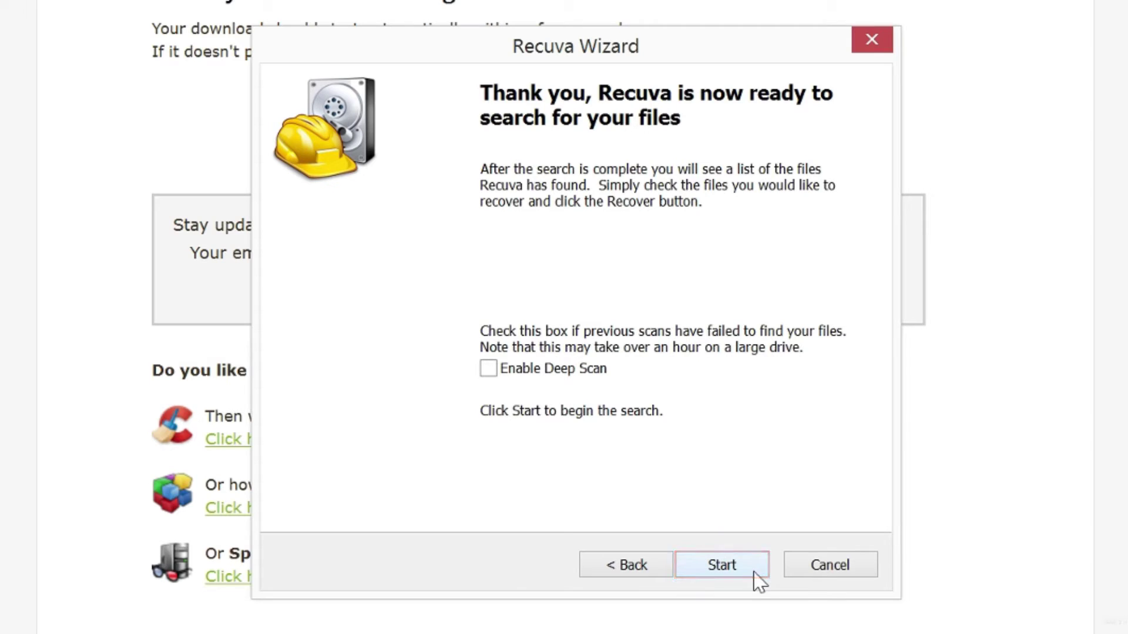
click(754, 571)
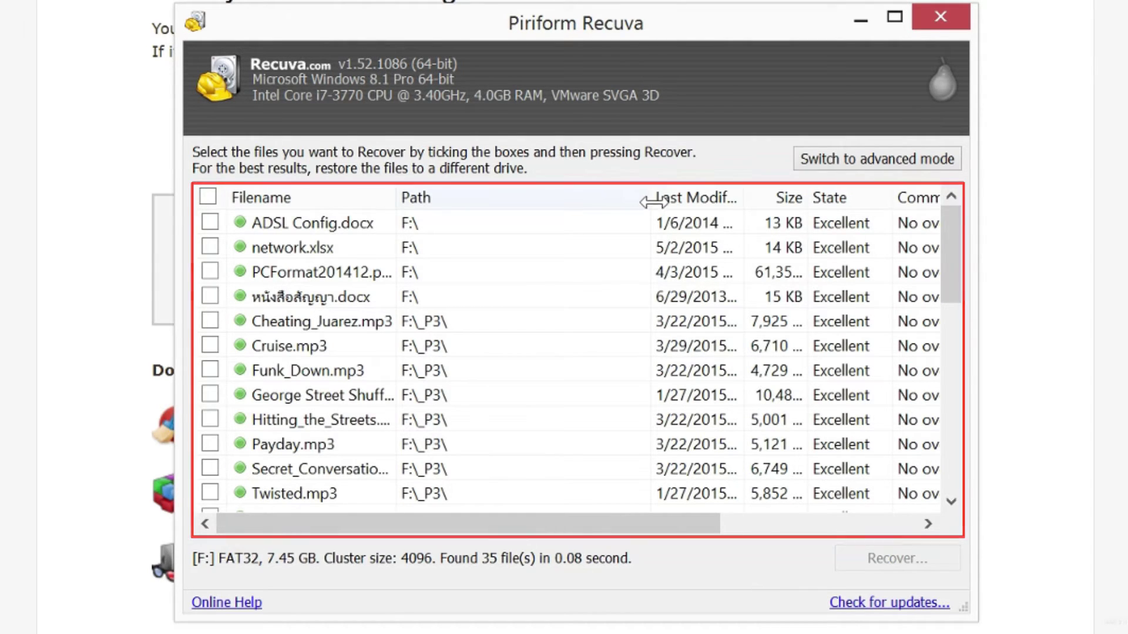
Narrow the Path column and examine the recovery state of the deleted files throughout the scan results
drag(651, 200, 552, 213)
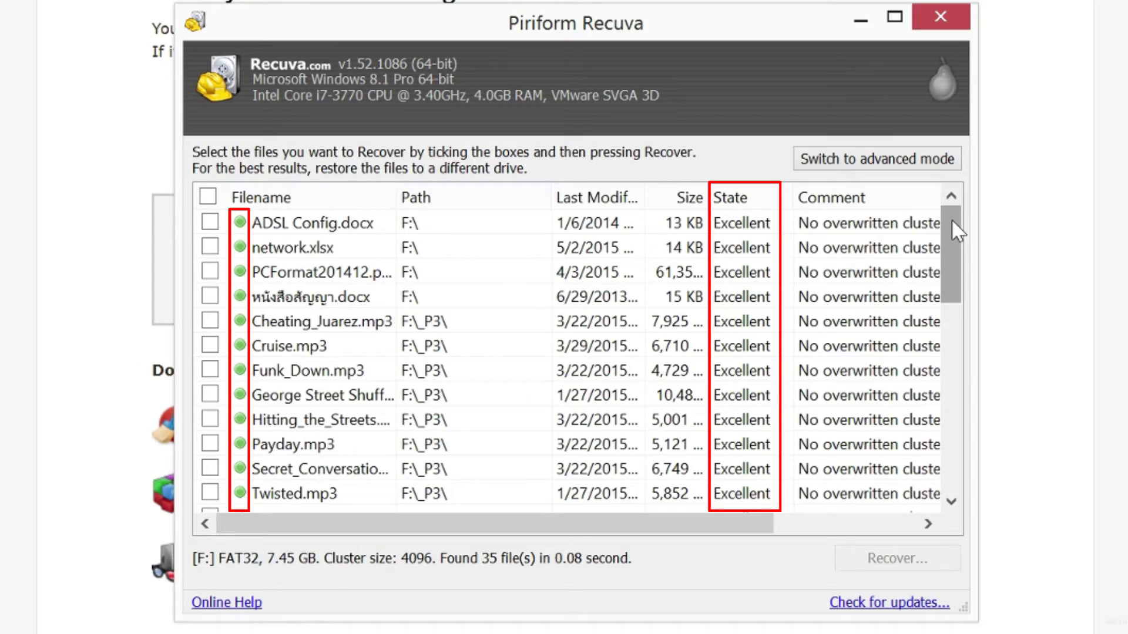
drag(952, 220, 935, 445)
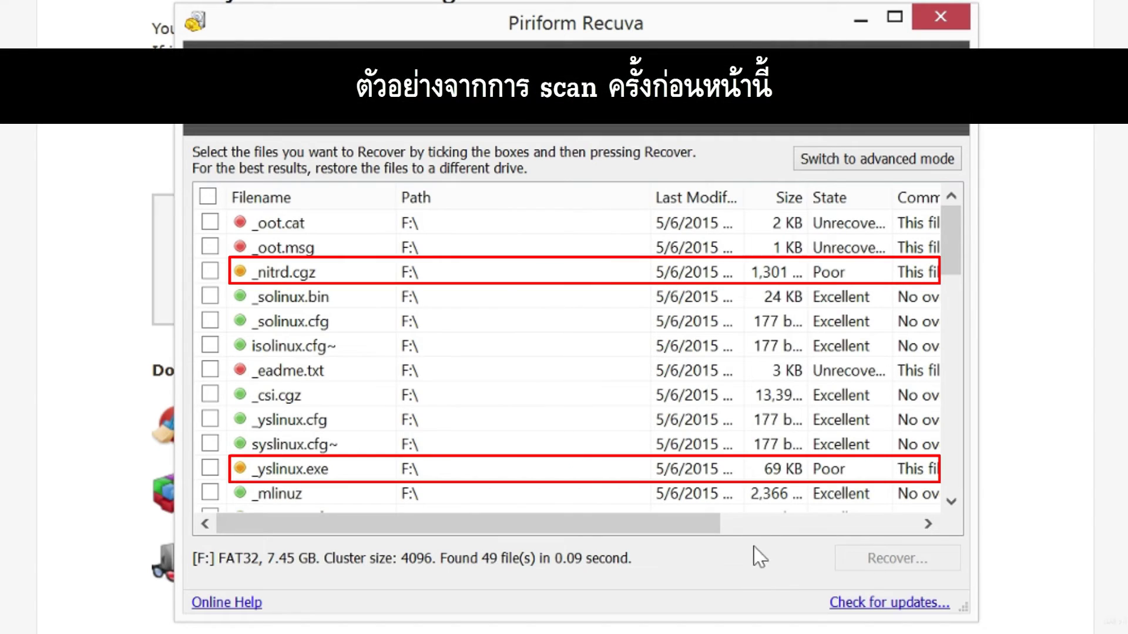
drag(650, 197, 466, 205)
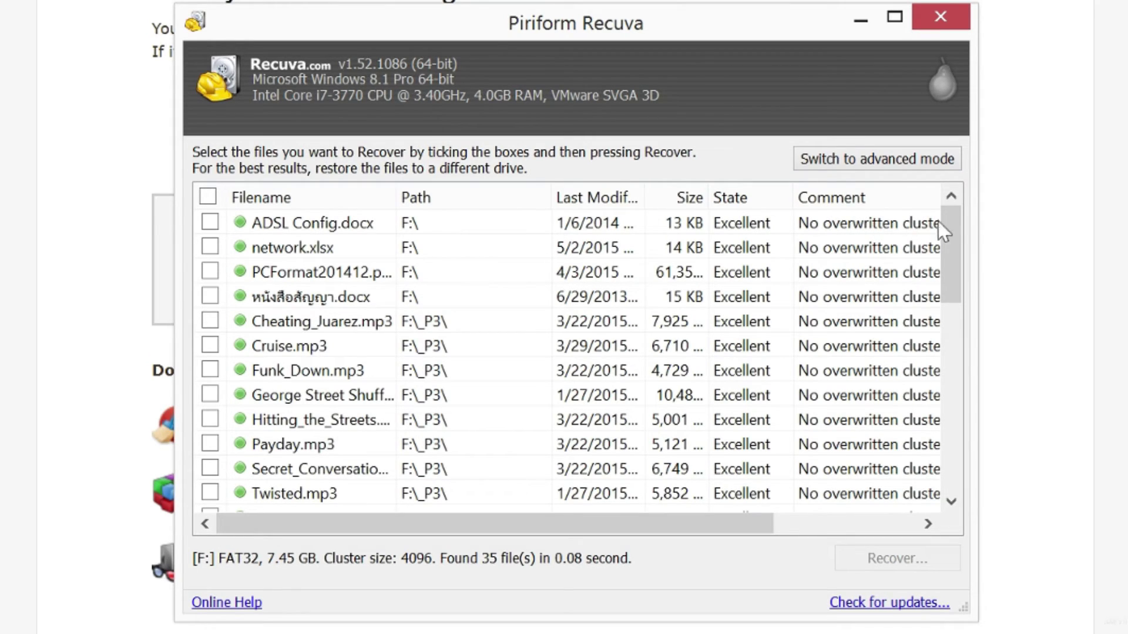
drag(952, 221, 935, 447)
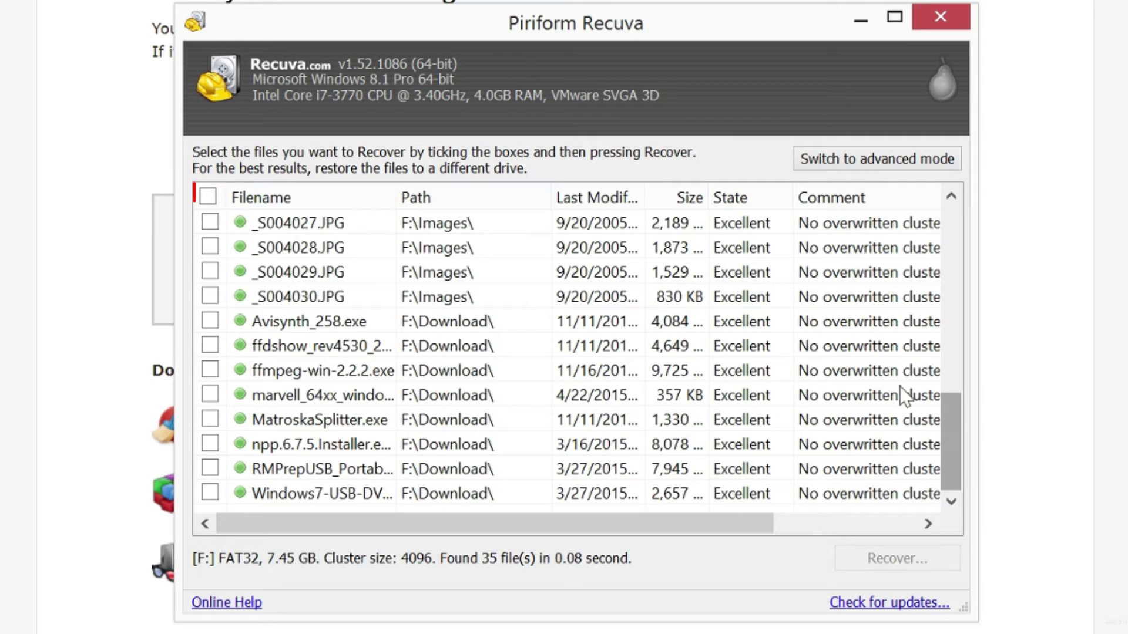
Check all the found files and start recovering the checked ones
click(208, 196)
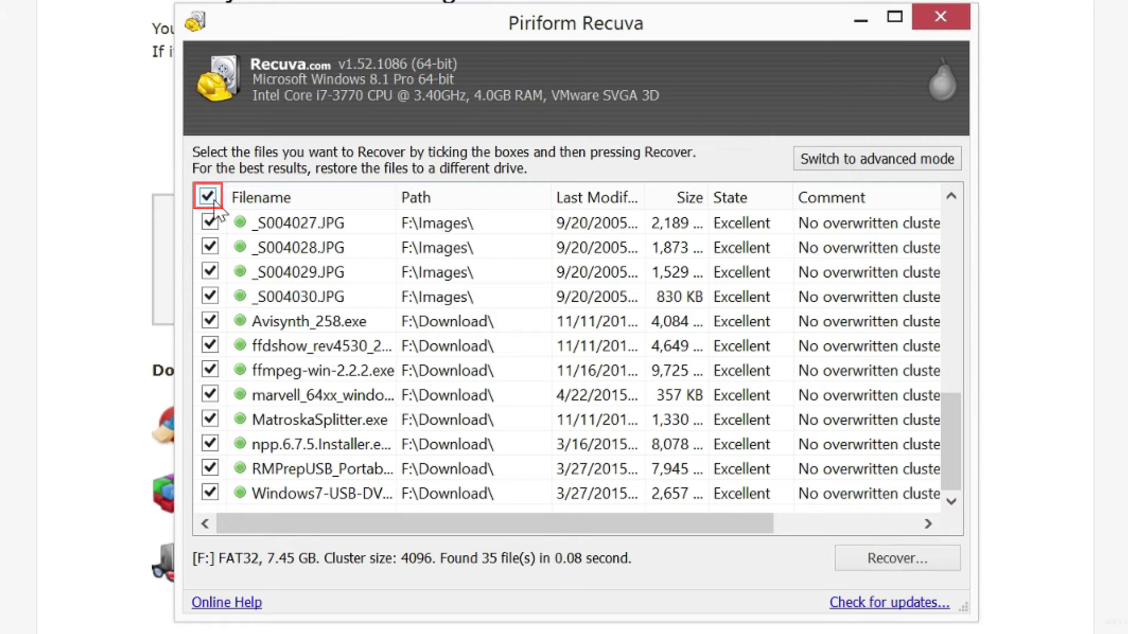
right_click(310, 247)
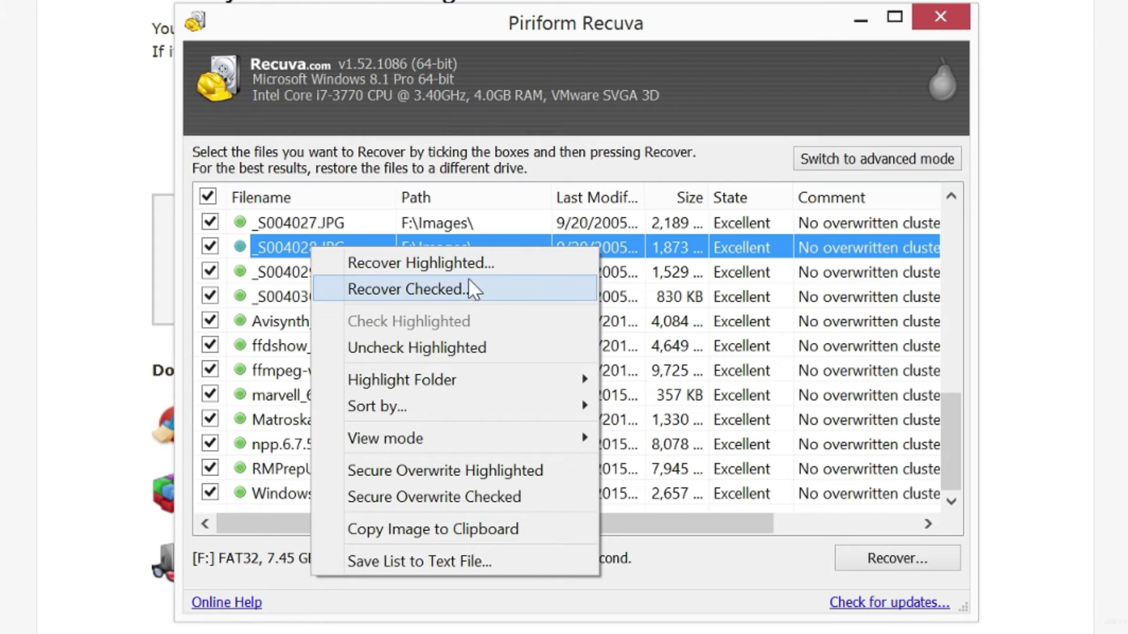
click(516, 297)
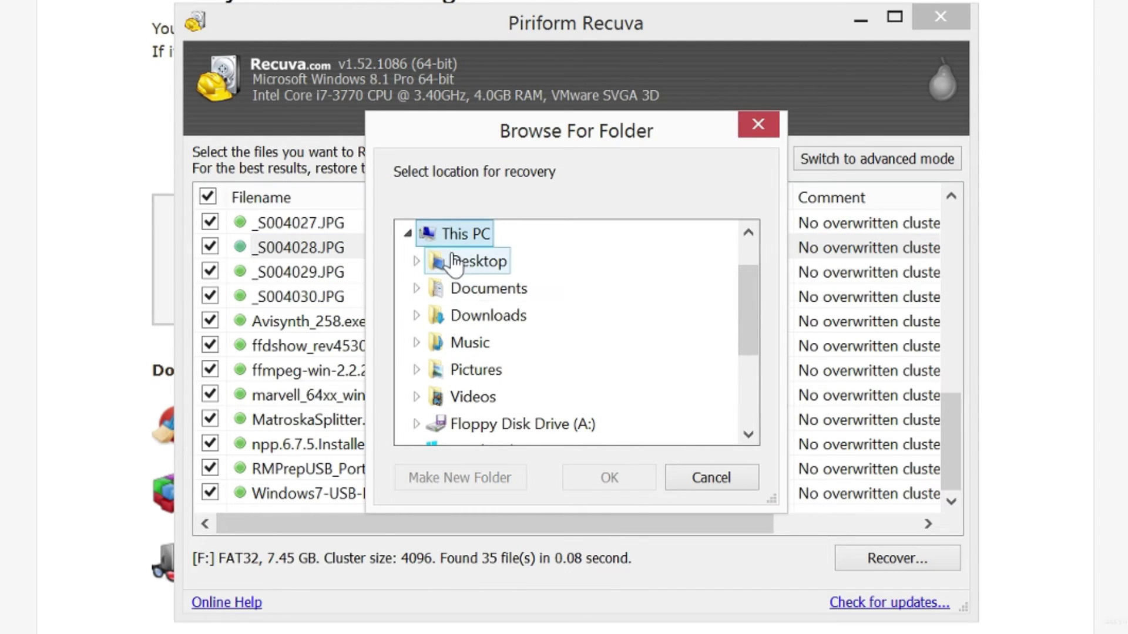
Create a folder named Recover on the Desktop as the recovery location, recover the checked files into it, and close the completion report
click(504, 270)
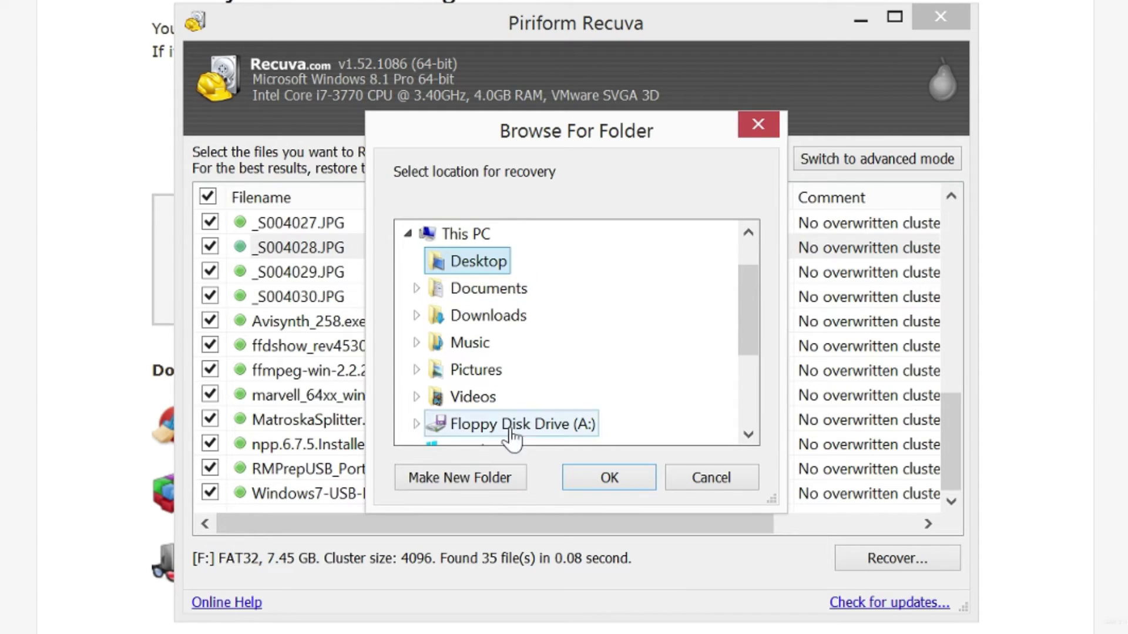
click(513, 490)
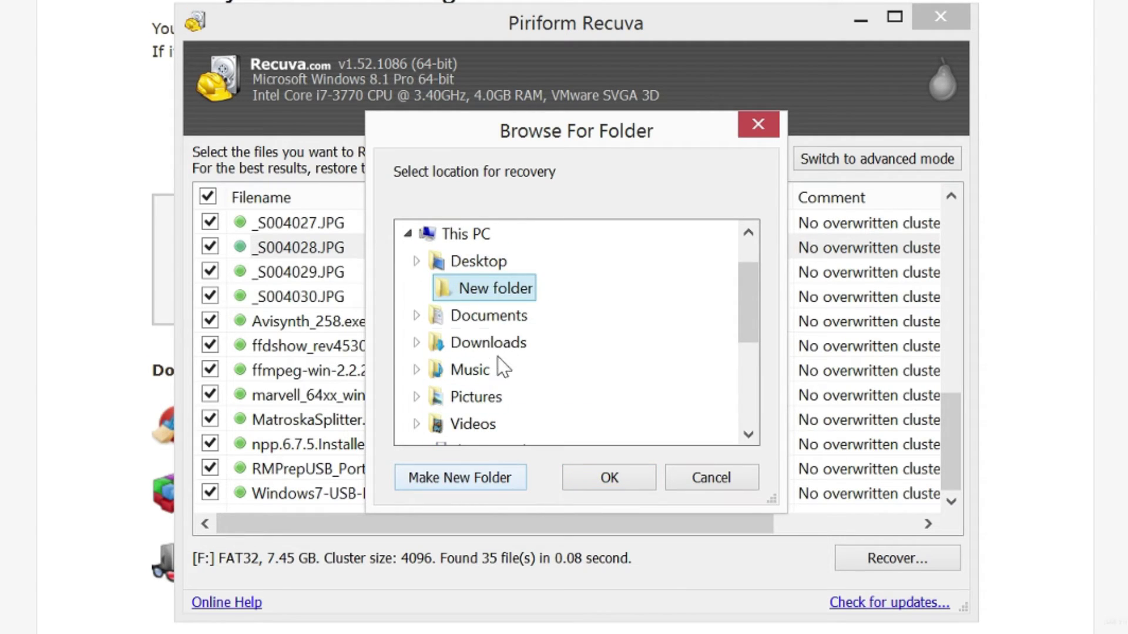
right_click(514, 298)
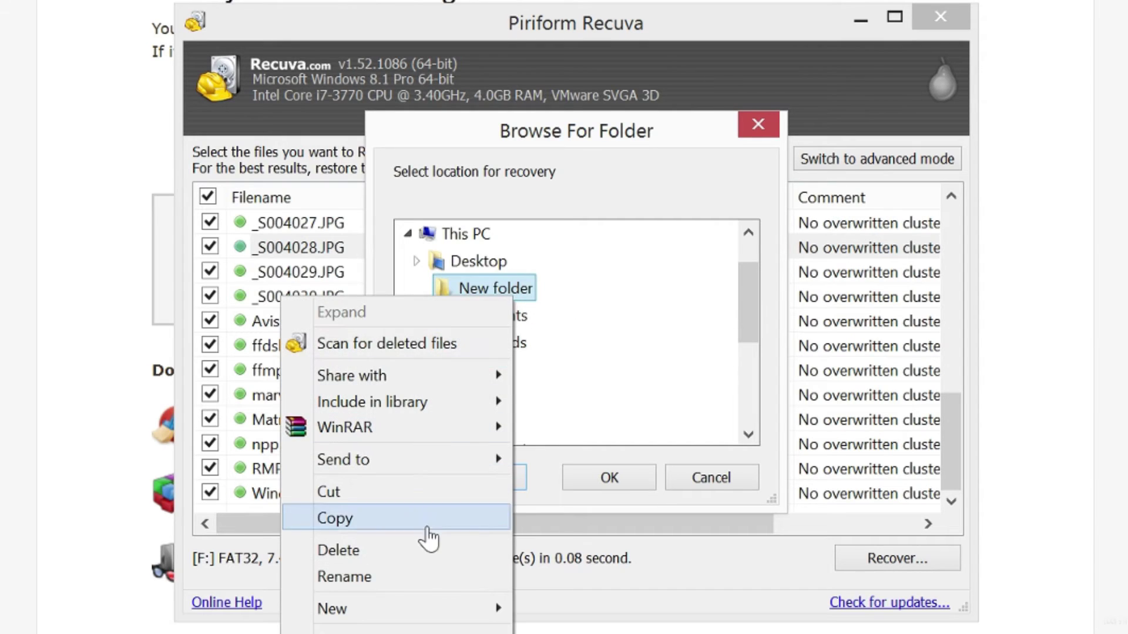
click(435, 576)
text(R)
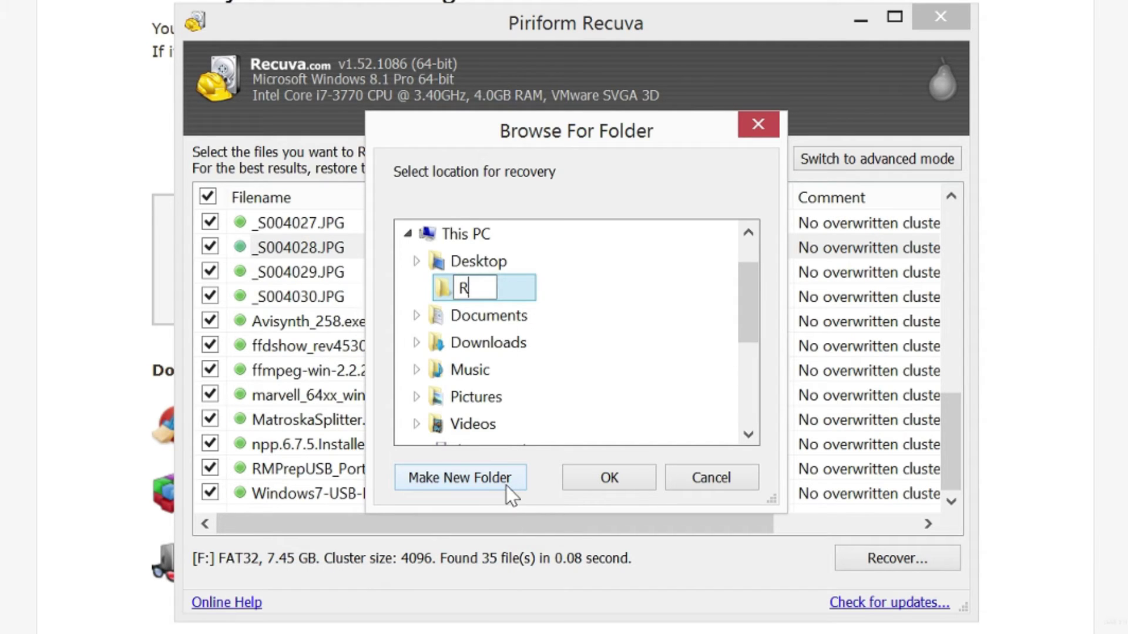
text(ecover)
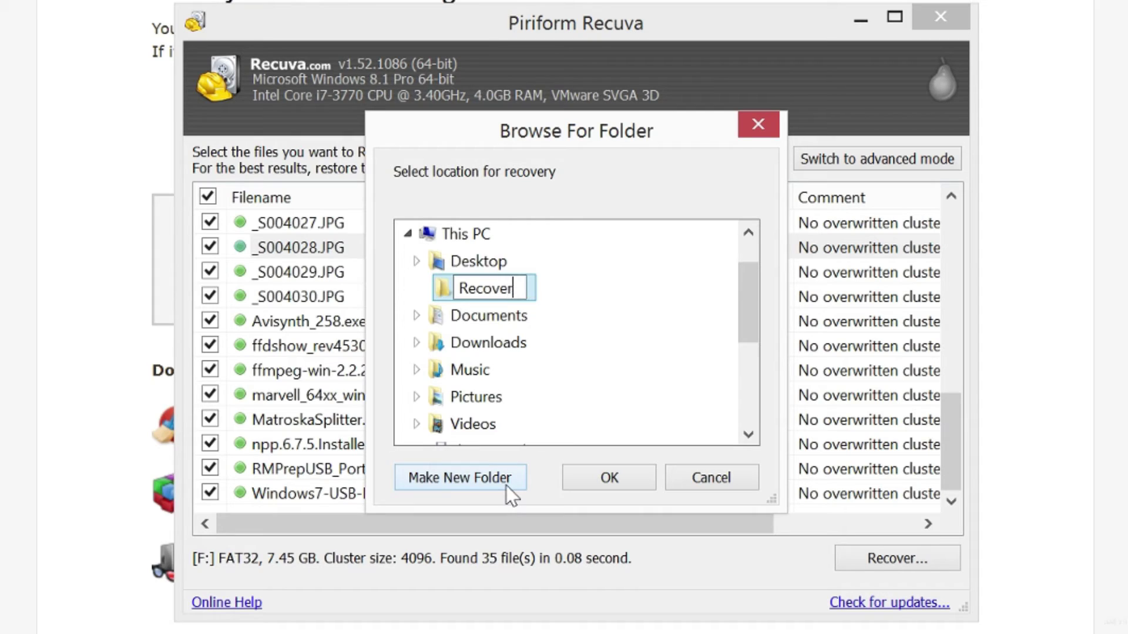
key(Return)
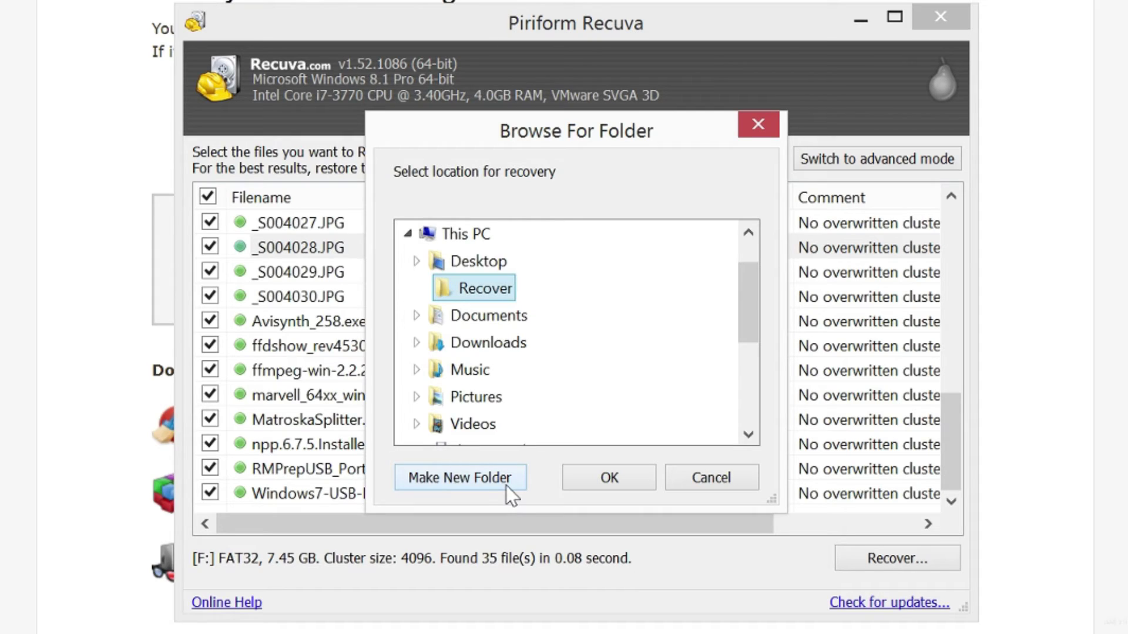
click(629, 488)
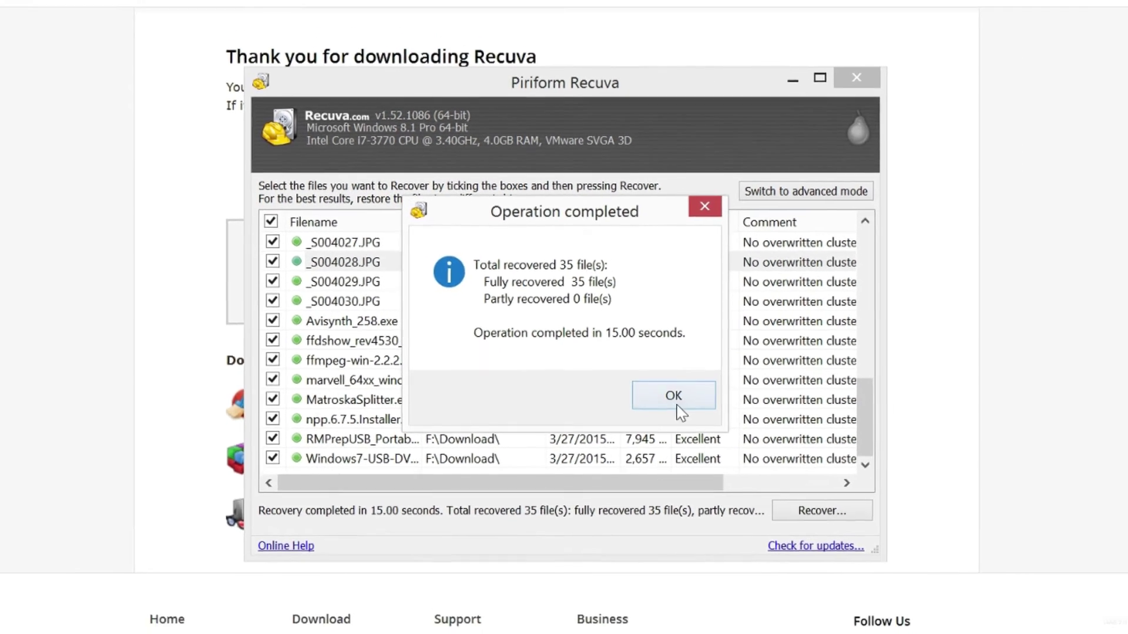
click(711, 414)
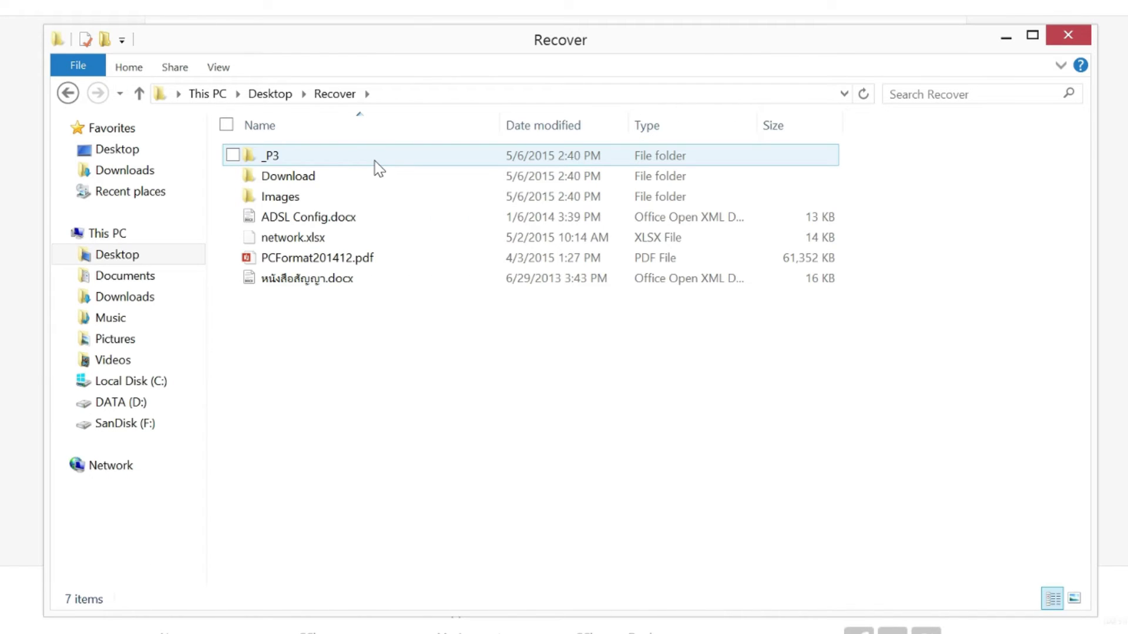
Inspect the contents of the recovered _P3, Download and Images folders inside the Recover folder
double_click(375, 161)
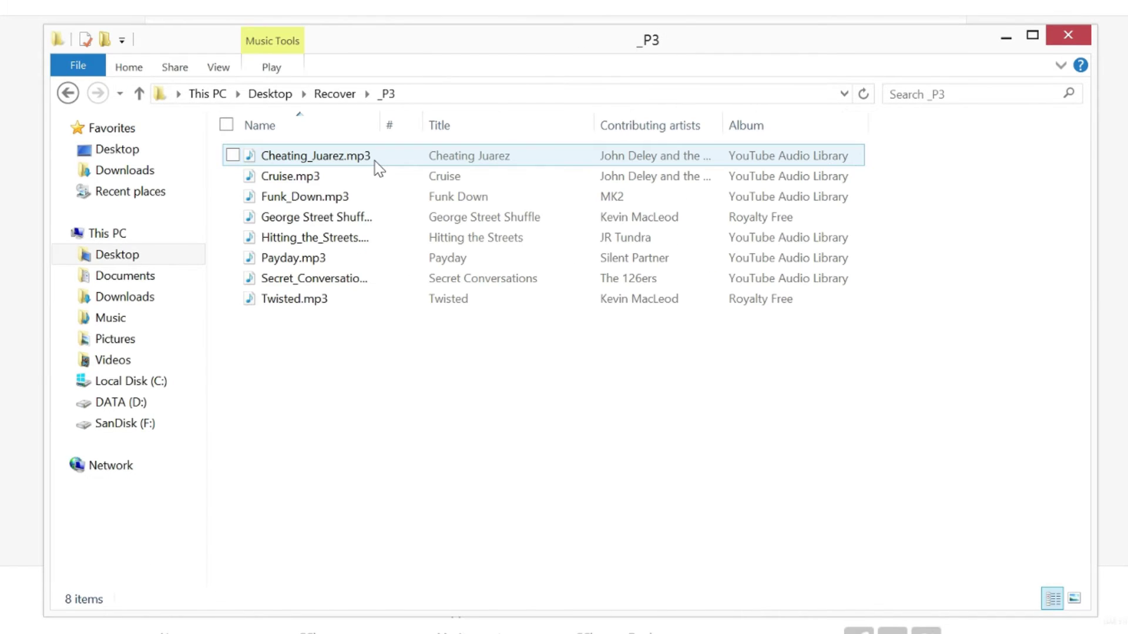
key(BackSpace)
double_click(377, 176)
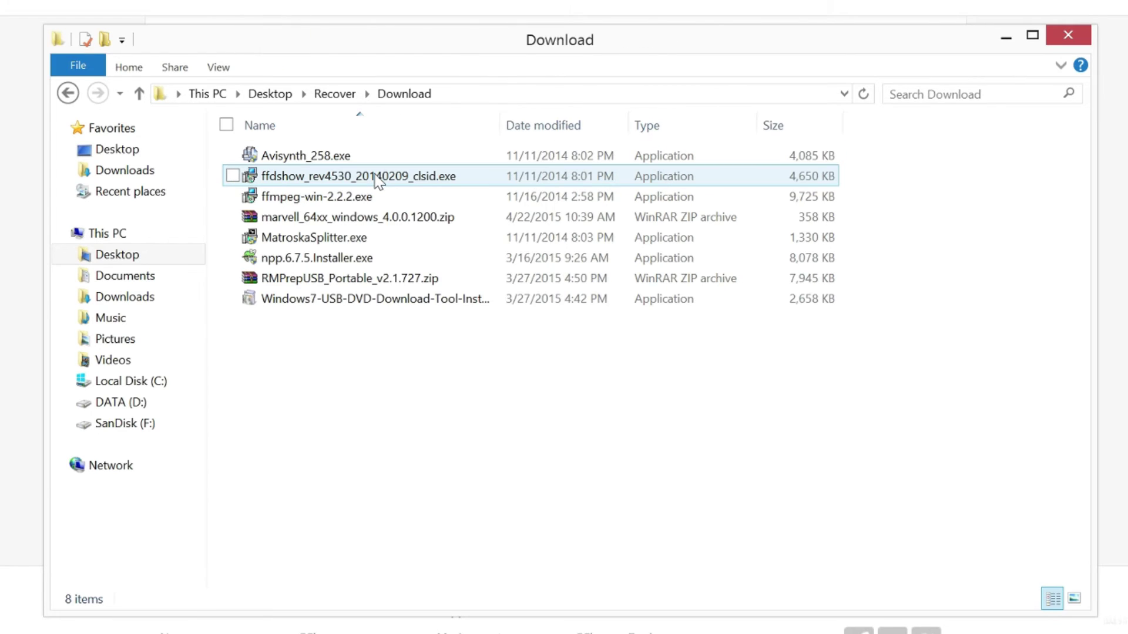
key(BackSpace)
double_click(375, 189)
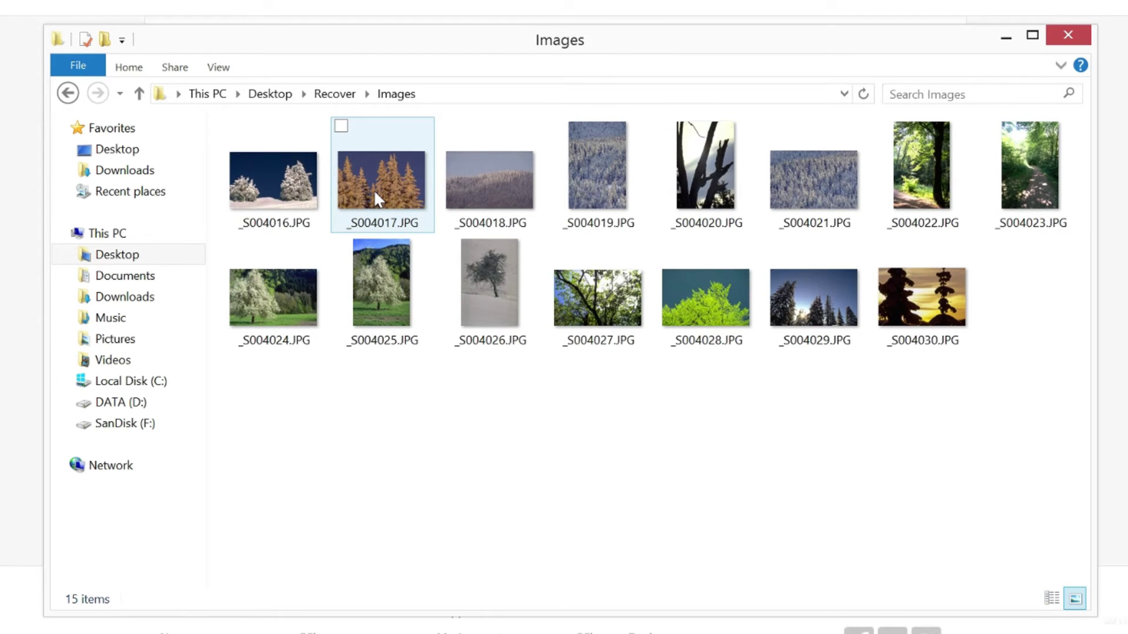
key(BackSpace)
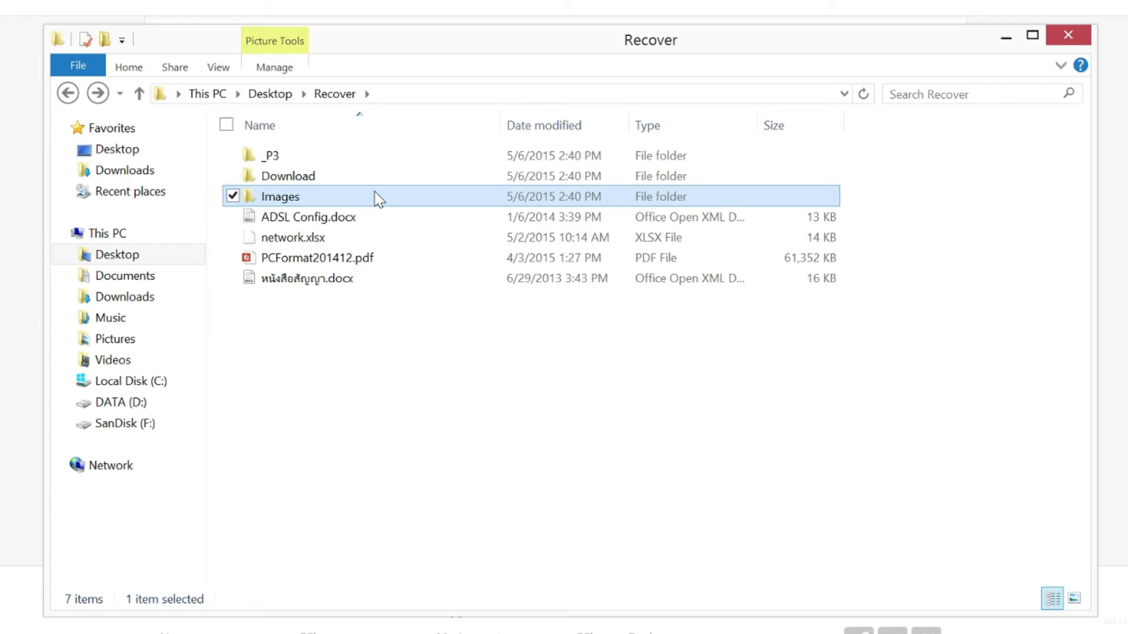
click(385, 332)
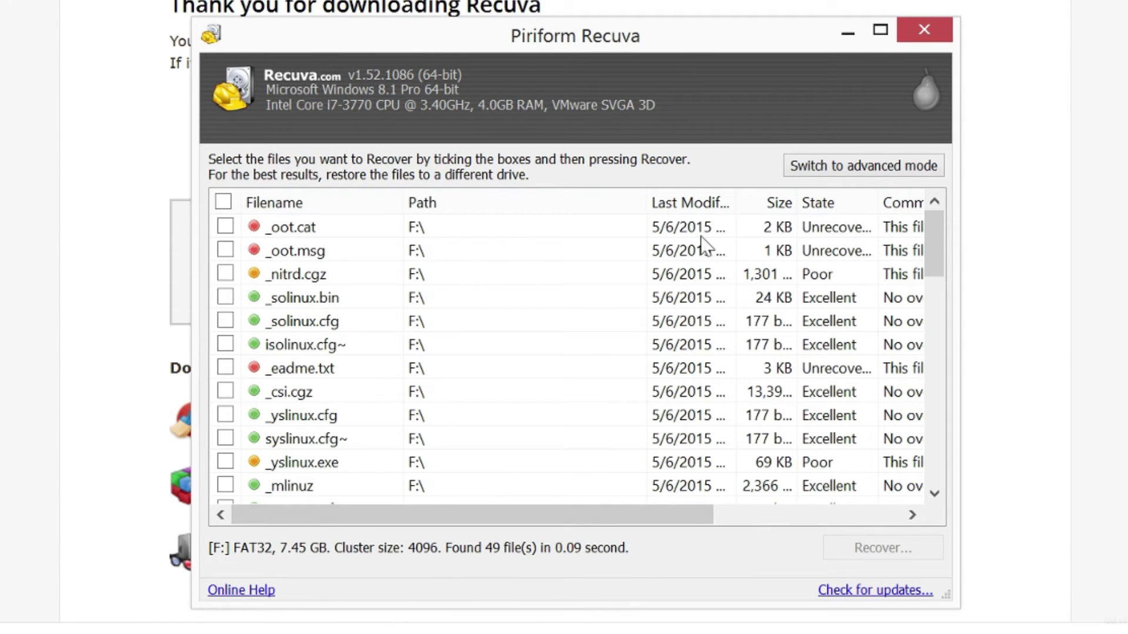
Narrow the Path column in the Recuva scan results and switch to advanced mode
drag(646, 203, 468, 212)
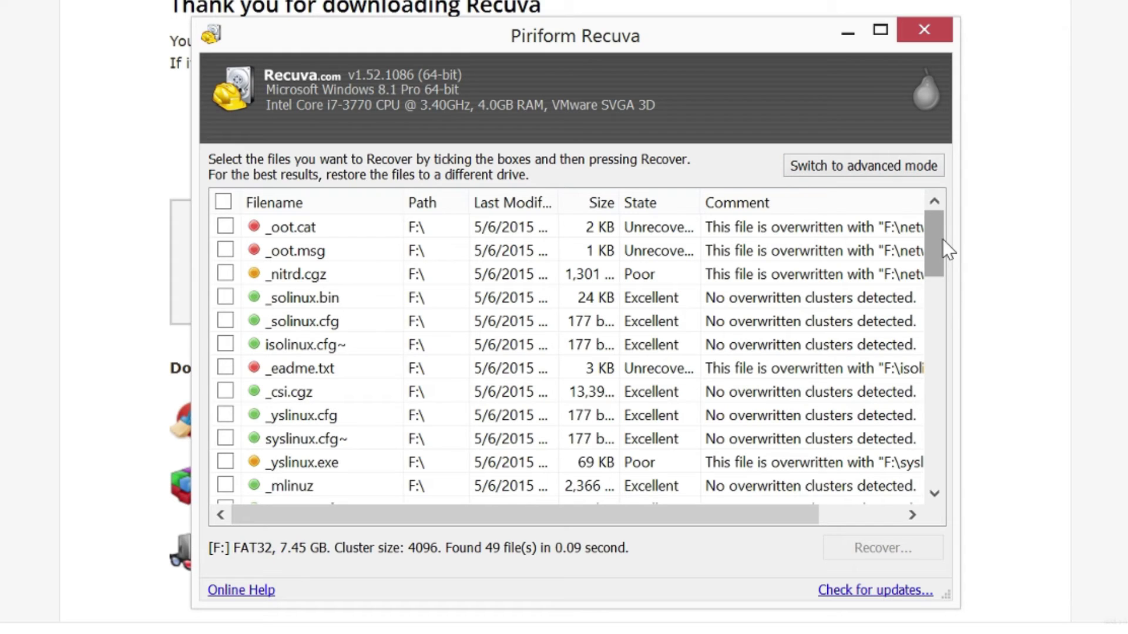
mouse_move(942, 239)
mouse_down()
mouse_move(934, 387)
mouse_move(950, 469)
mouse_move(935, 371)
mouse_move(938, 238)
mouse_up()
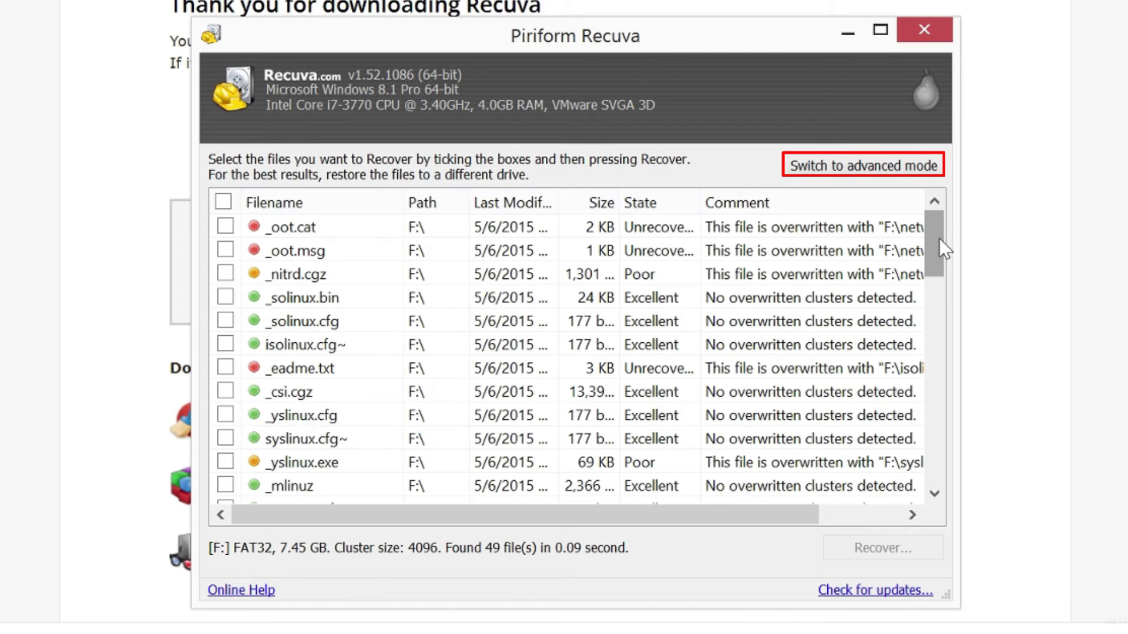
click(922, 173)
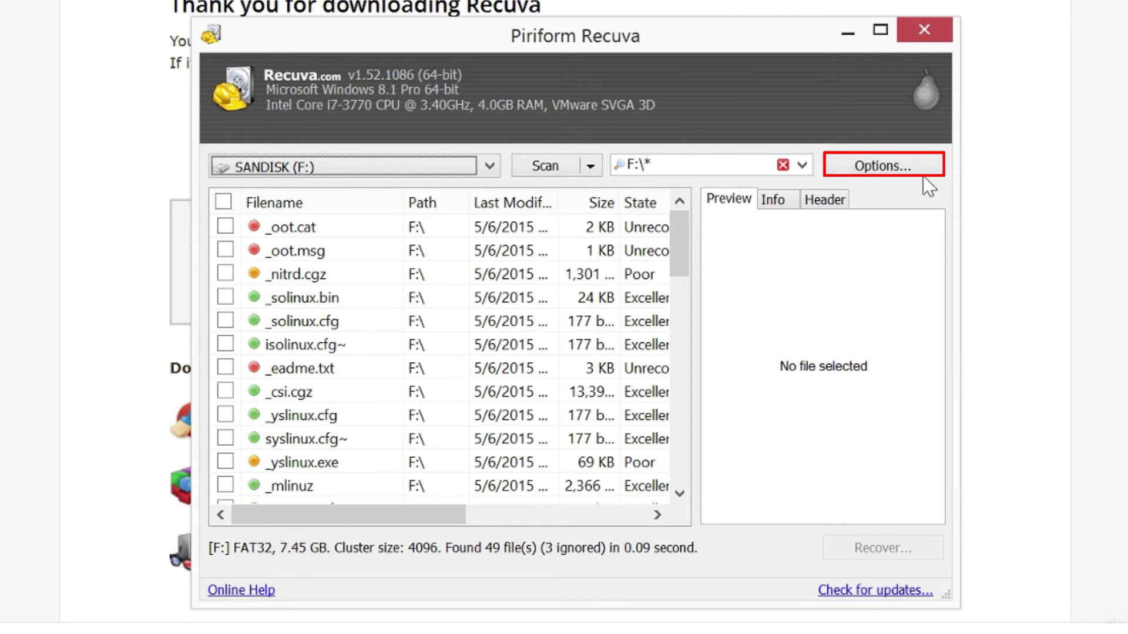
Enable Deep Scan and Restore folder structure in the Recuva options, and rescan the SANDISK (F:) drive
click(918, 171)
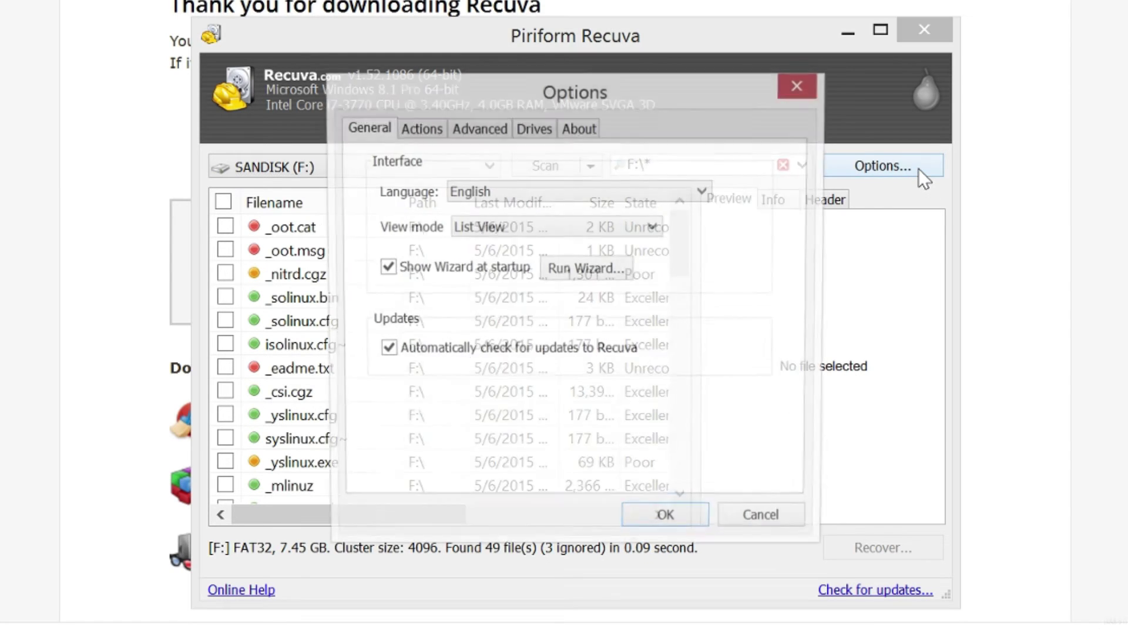
click(437, 138)
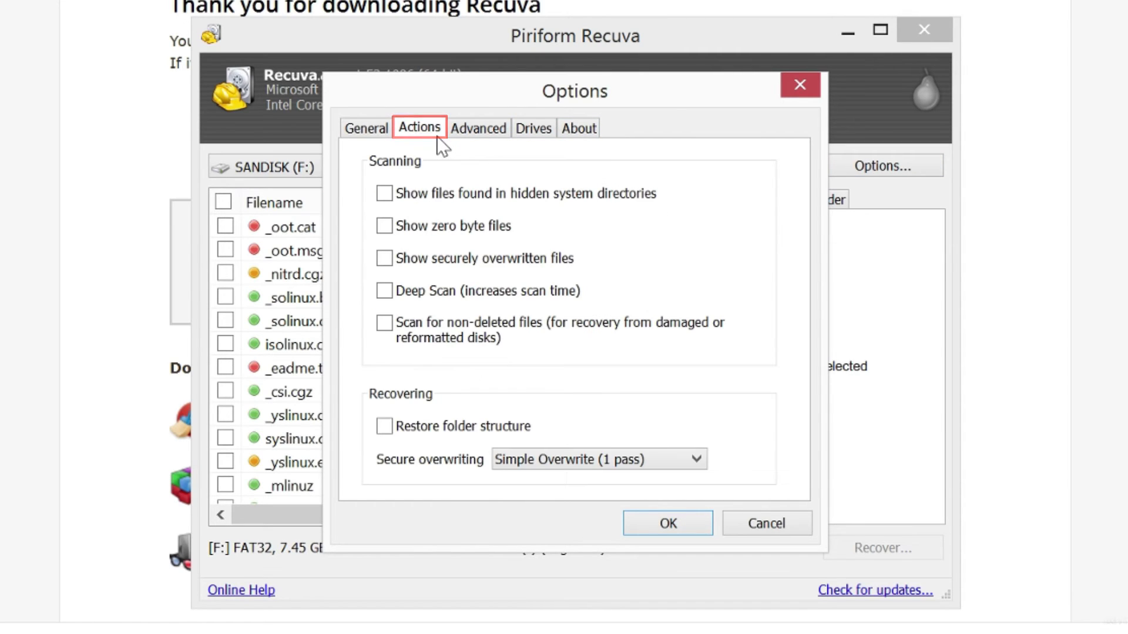
click(499, 293)
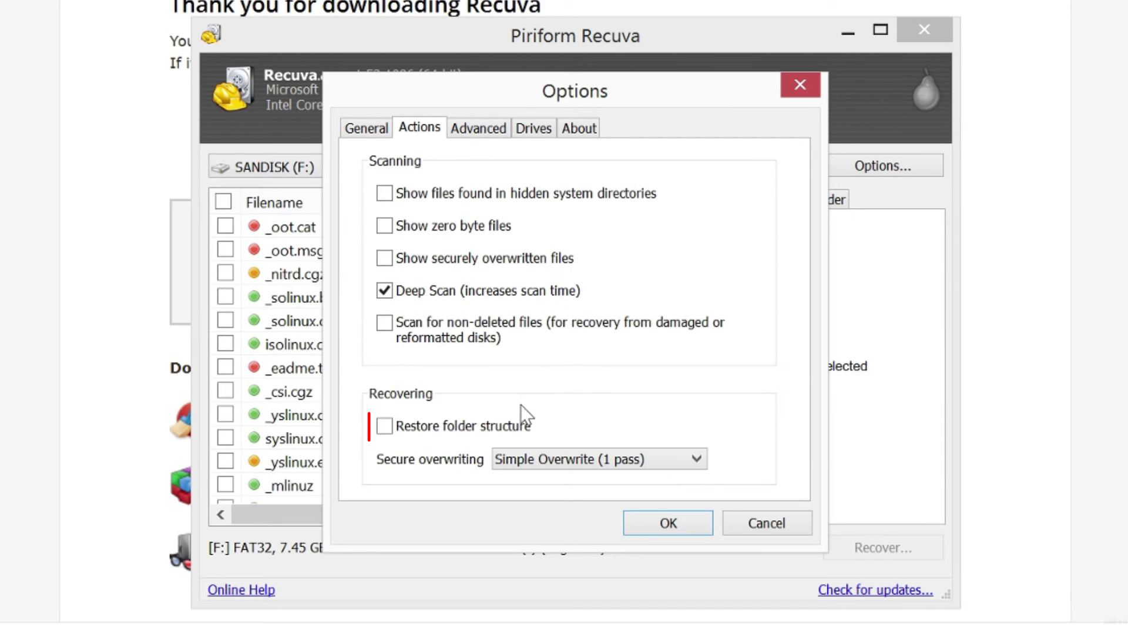
click(508, 432)
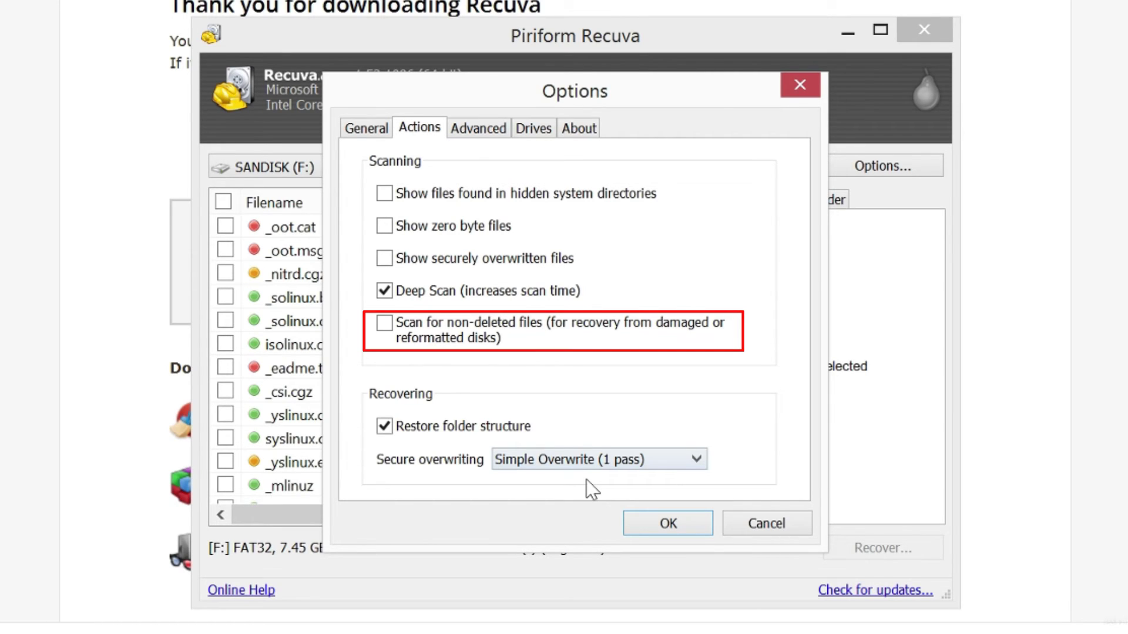
click(685, 530)
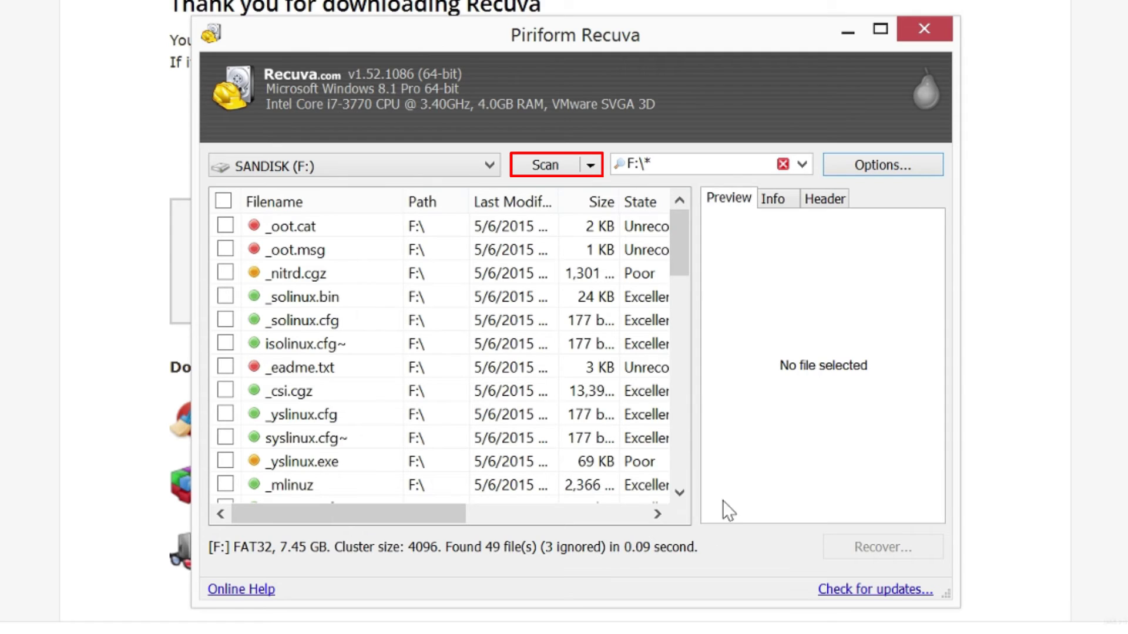
click(562, 168)
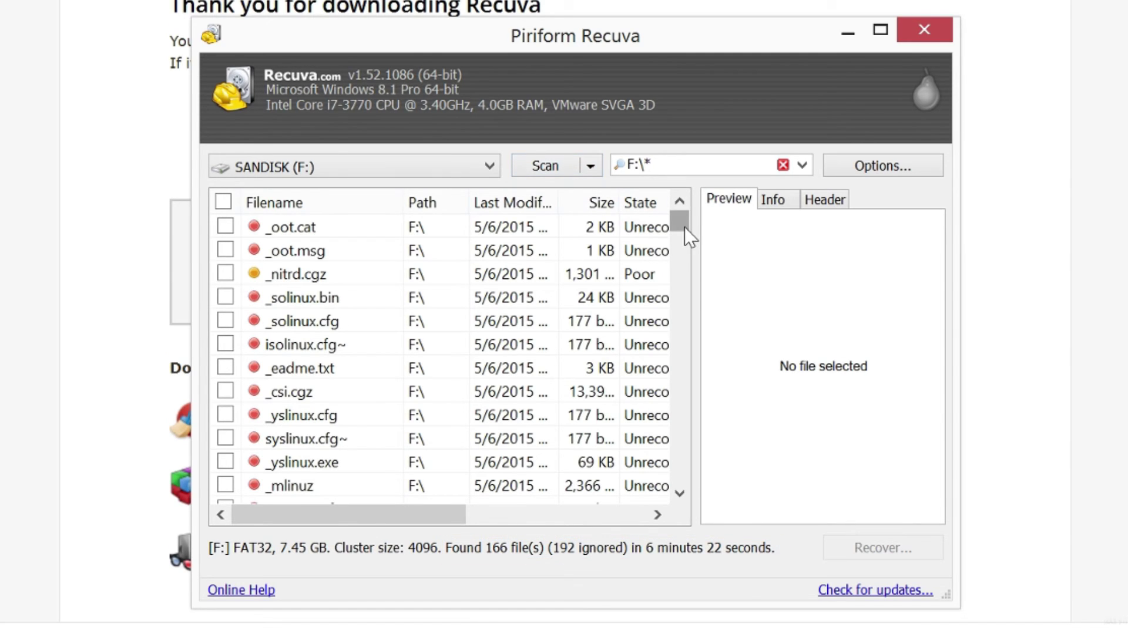
Sort the deep scan results by State
drag(685, 227, 680, 486)
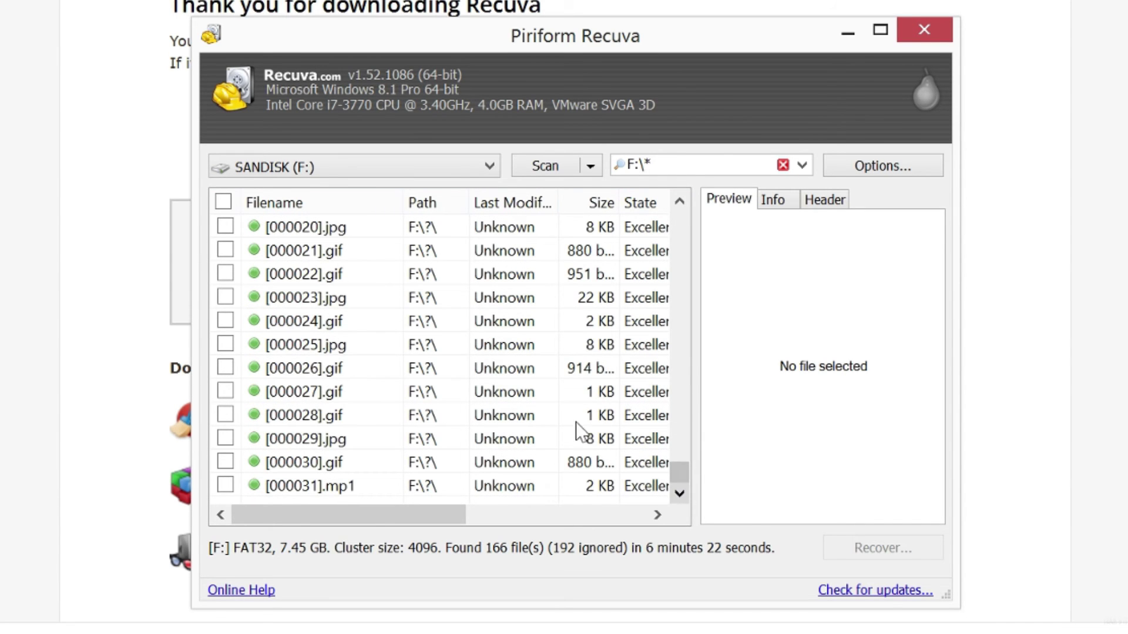
right_click(386, 355)
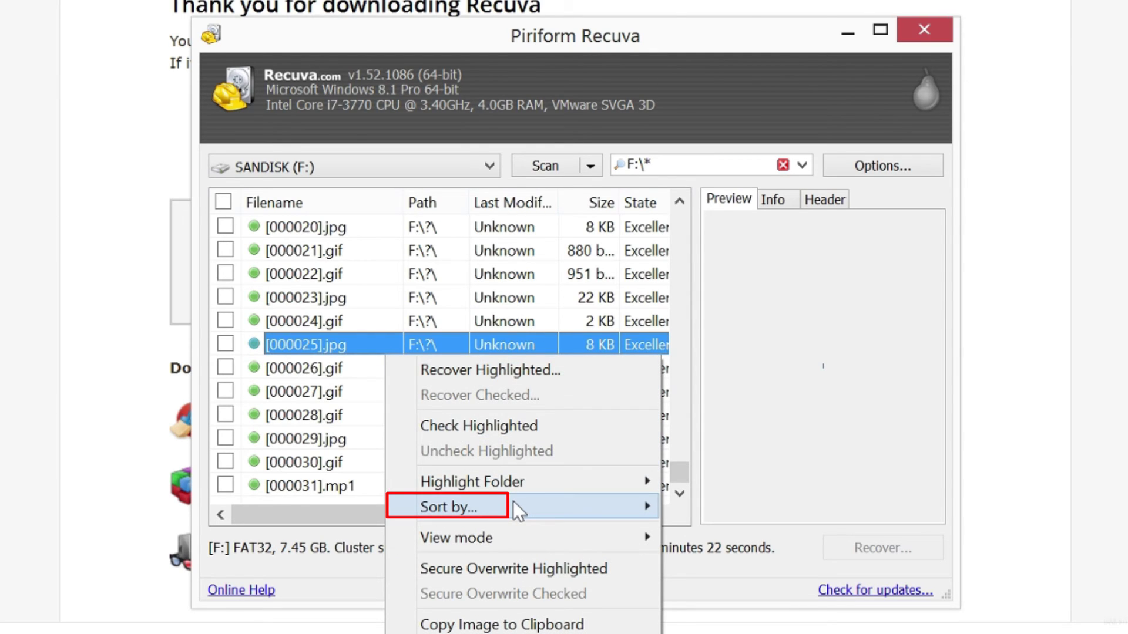
mouse_move(513, 502)
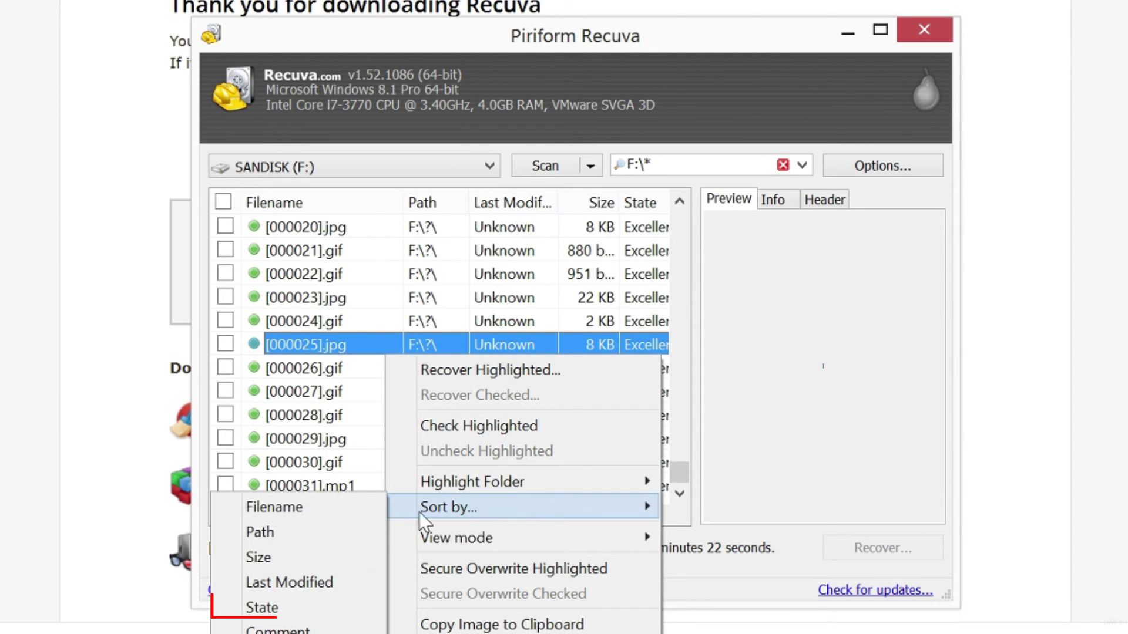
click(333, 611)
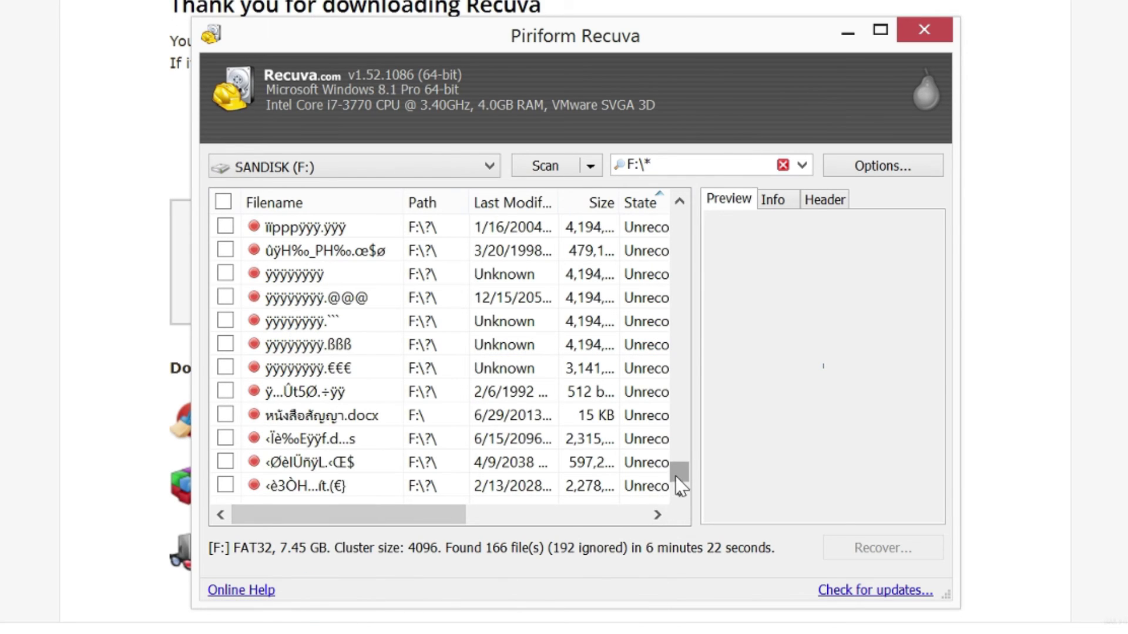
Preview the found files [000003].bmp, [000004].bmp and [000005].pdf near the start of the sorted results
drag(679, 470, 679, 235)
drag(682, 223, 678, 204)
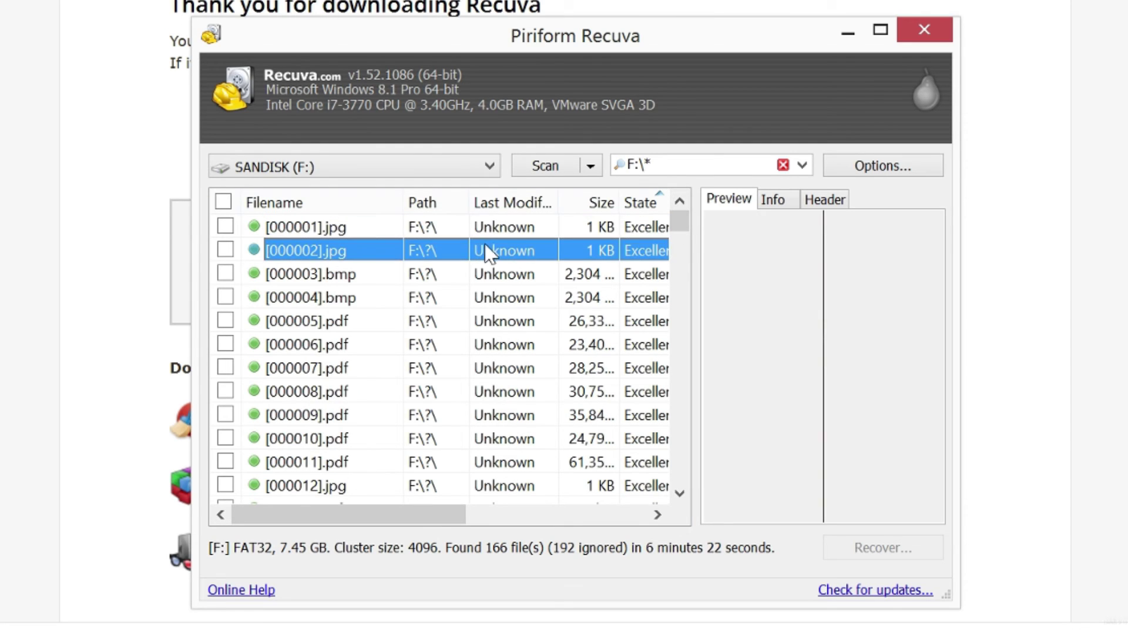
click(499, 274)
click(509, 295)
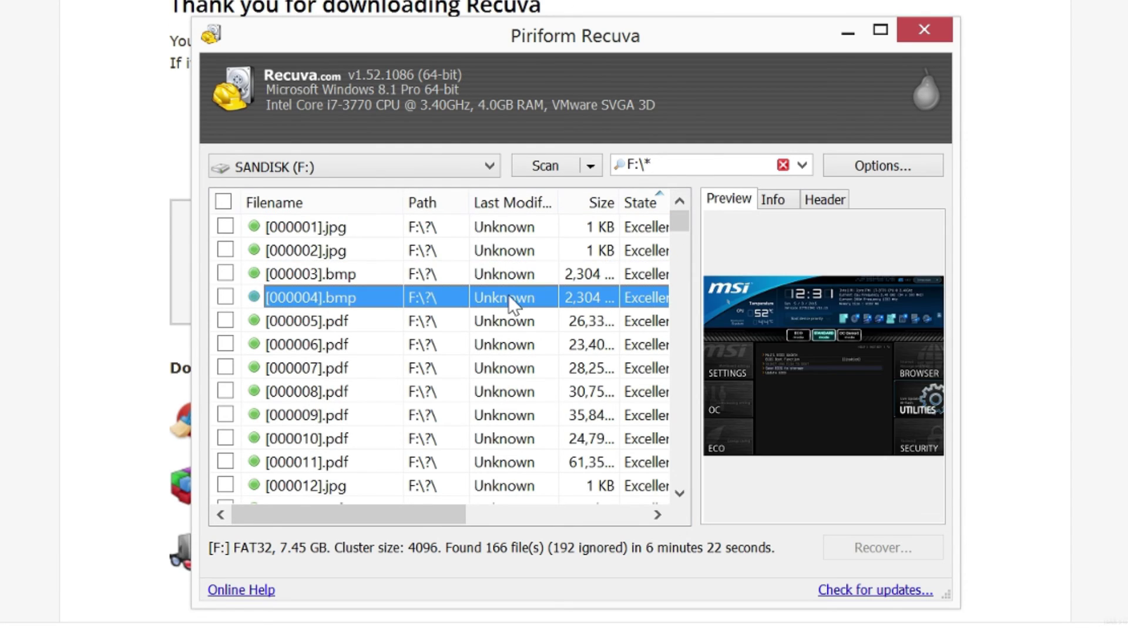
click(510, 312)
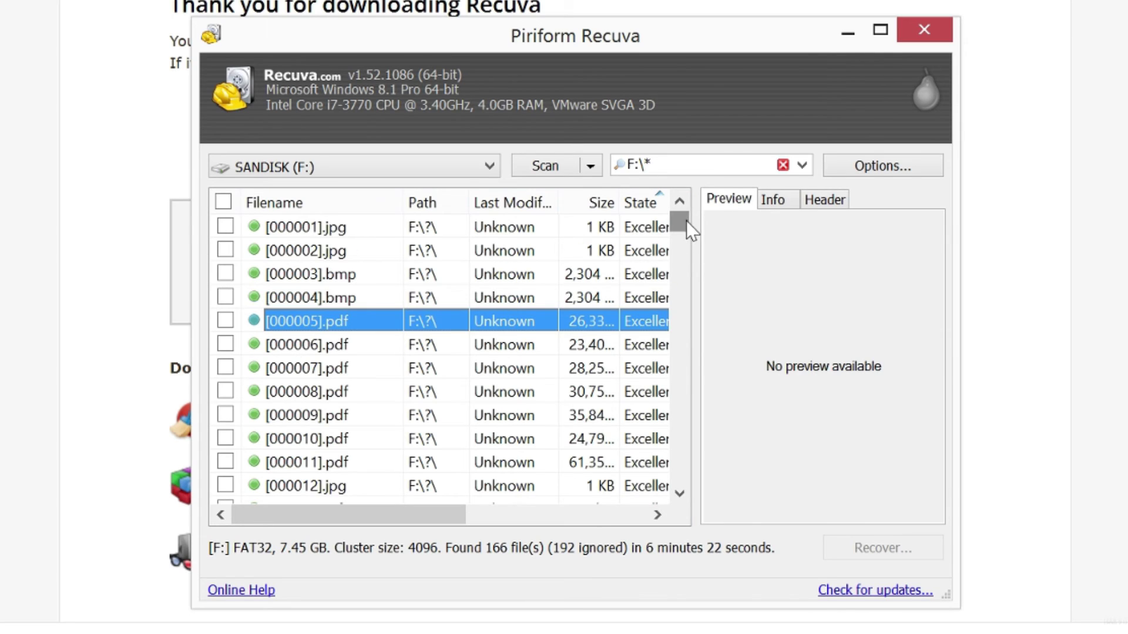
Check [000010].pdf and [000011].pdf and start recovering the checked files
drag(683, 221, 681, 232)
click(225, 368)
click(226, 343)
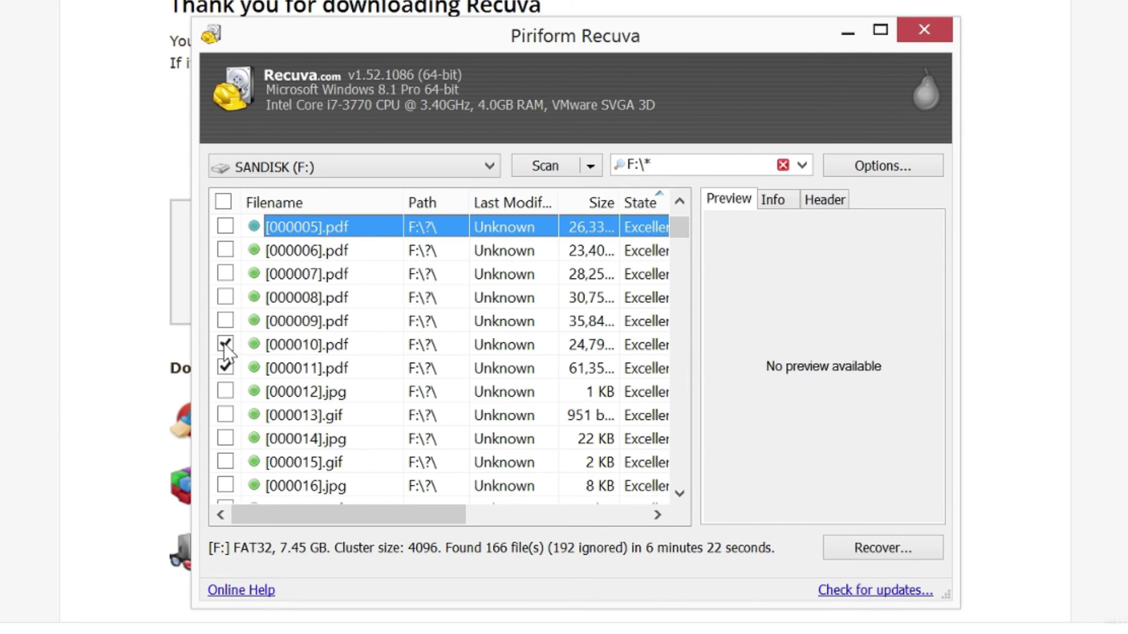
click(302, 349)
right_click(302, 350)
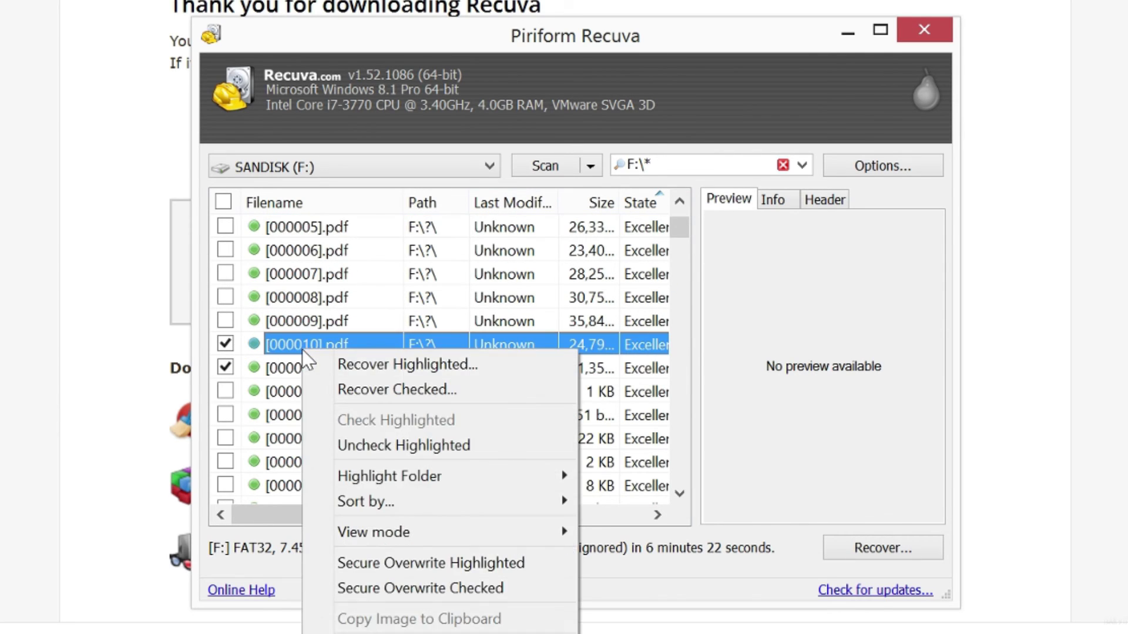
click(484, 387)
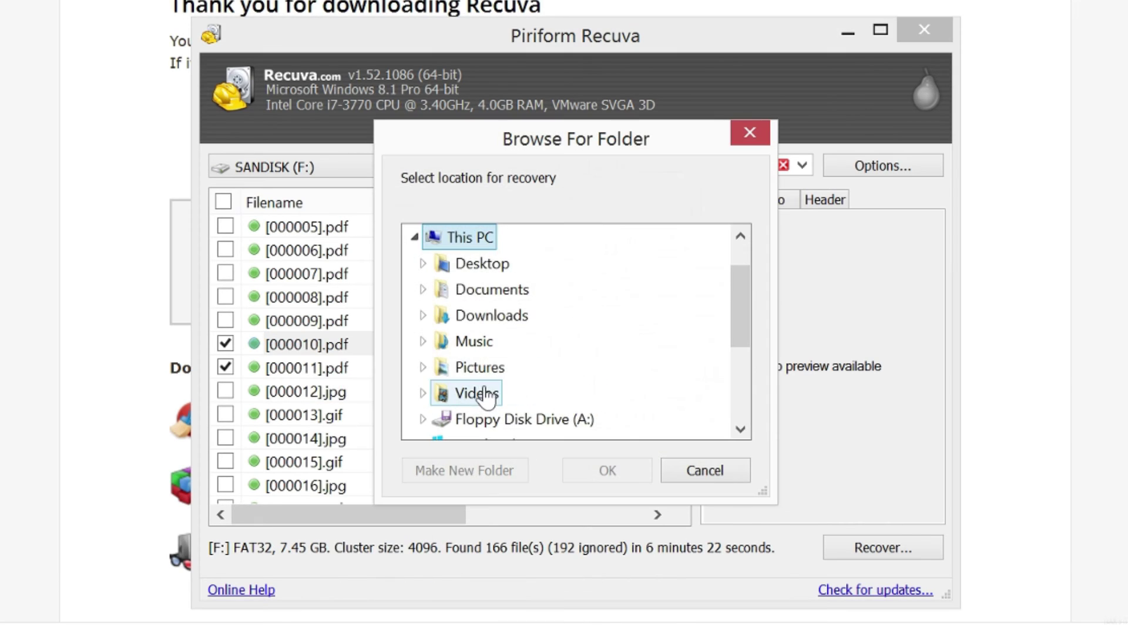
Create a folder named Recove on the Desktop, recover the two checked PDFs into it, and close the completion report
click(499, 472)
right_click(505, 346)
text(m)
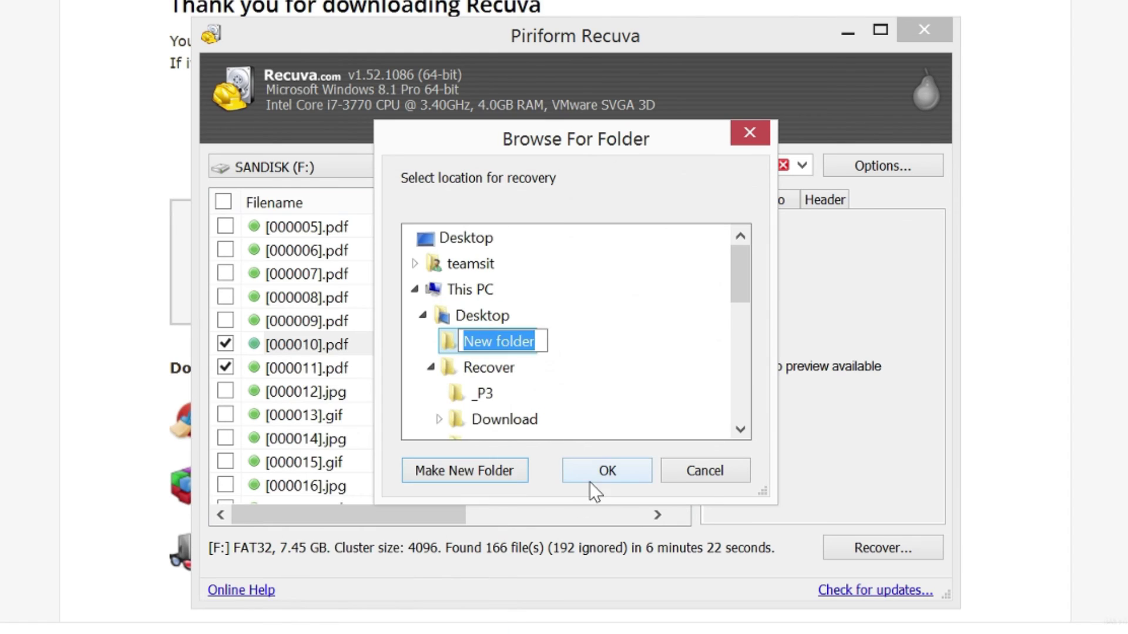
text(Recove)
key(Return)
click(607, 470)
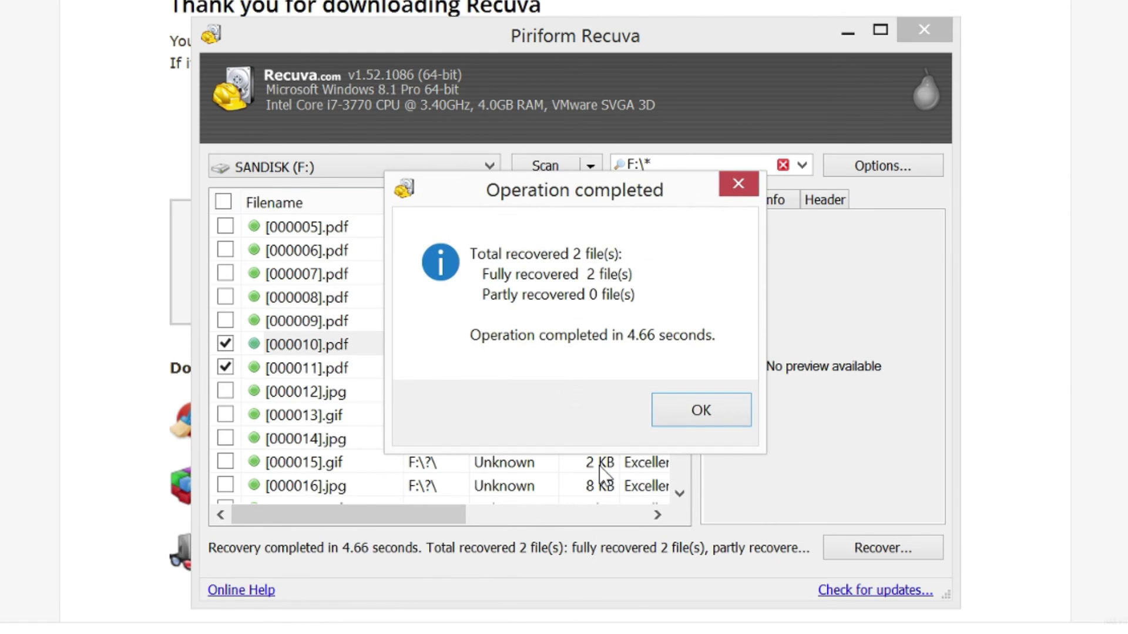
click(713, 408)
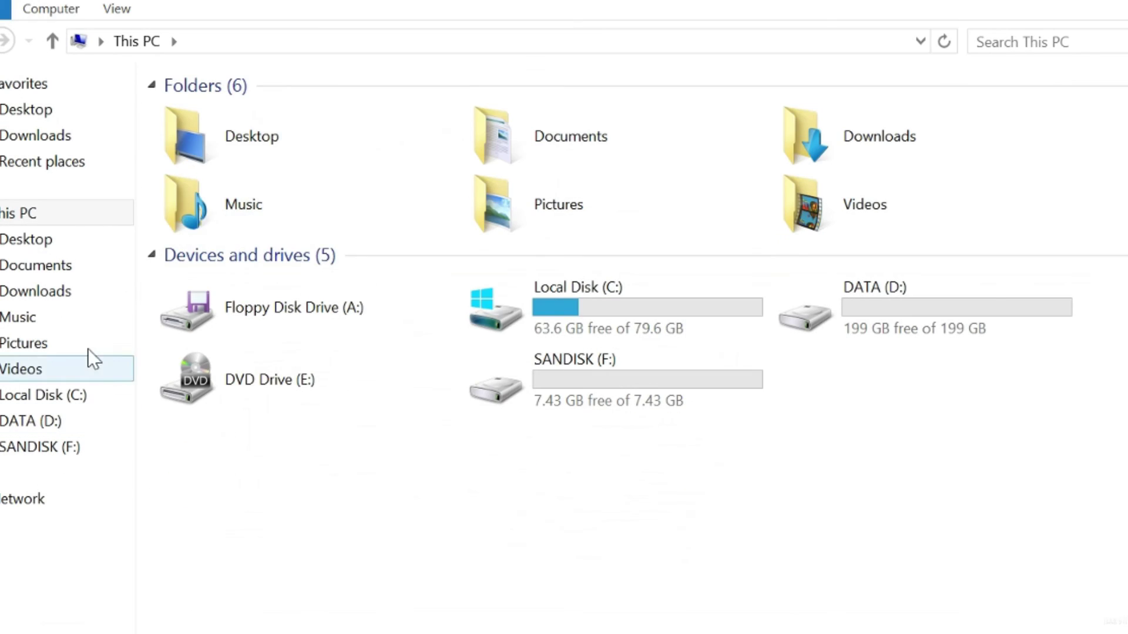
In File Explorer, open the first recovered PDF from Recover2's Unknown folder on the Desktop and look through its pages
double_click(251, 137)
click(287, 142)
double_click(287, 142)
double_click(300, 117)
double_click(303, 122)
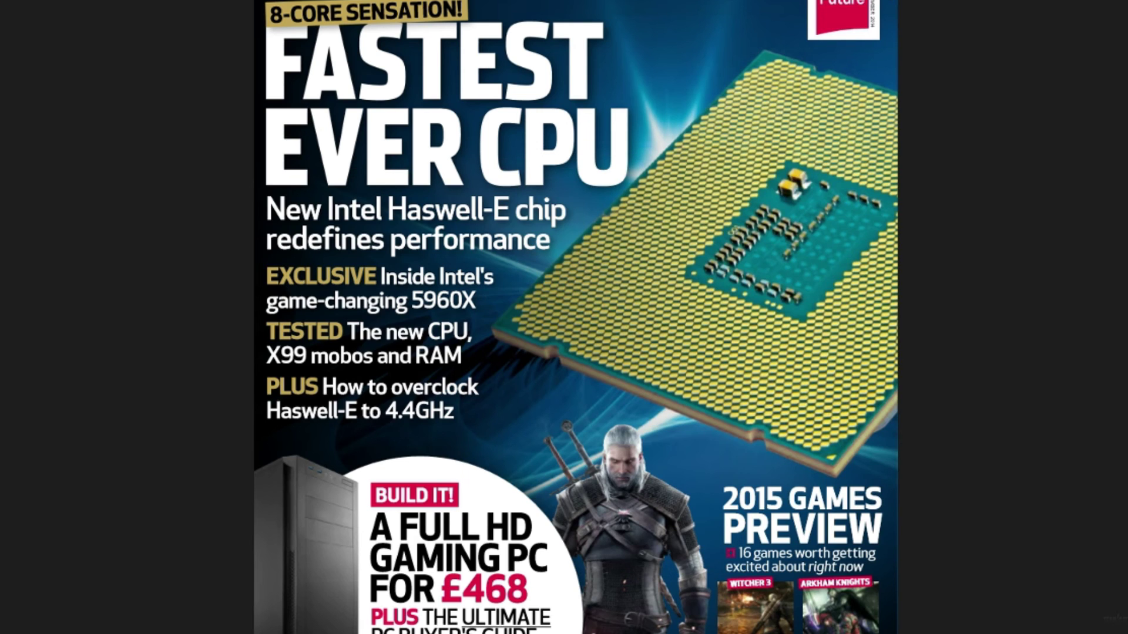
scroll(576, 318, down, 10)
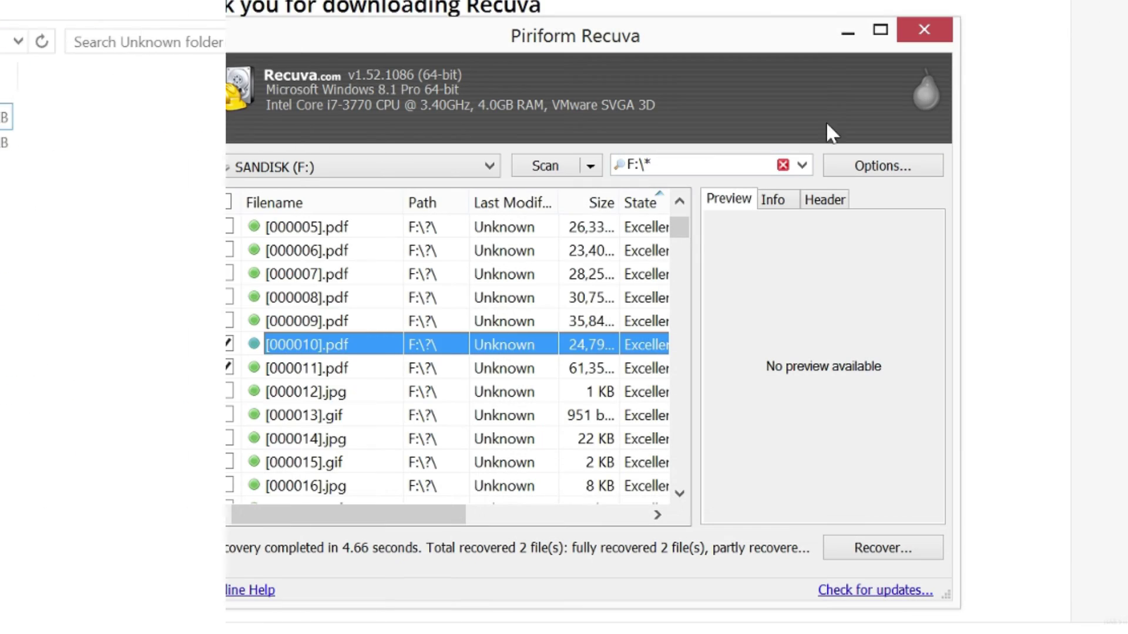
Back in Recuva, preview and check the deleted images _S004019.JPG through _S004023.JPG in the deep scan results
drag(680, 227, 693, 266)
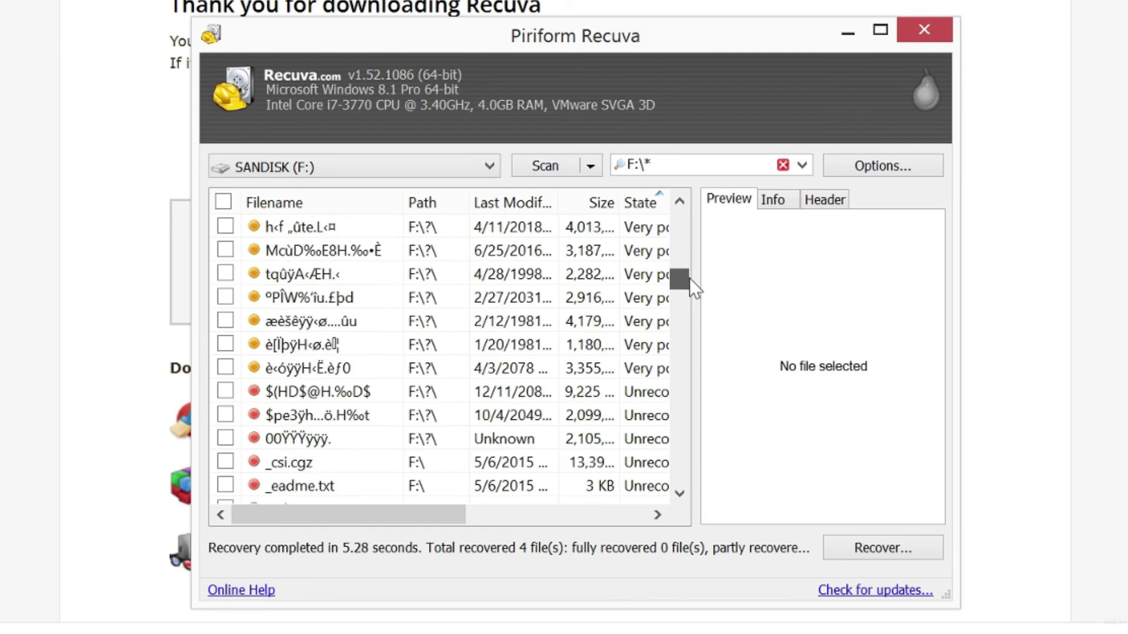
drag(690, 277, 691, 302)
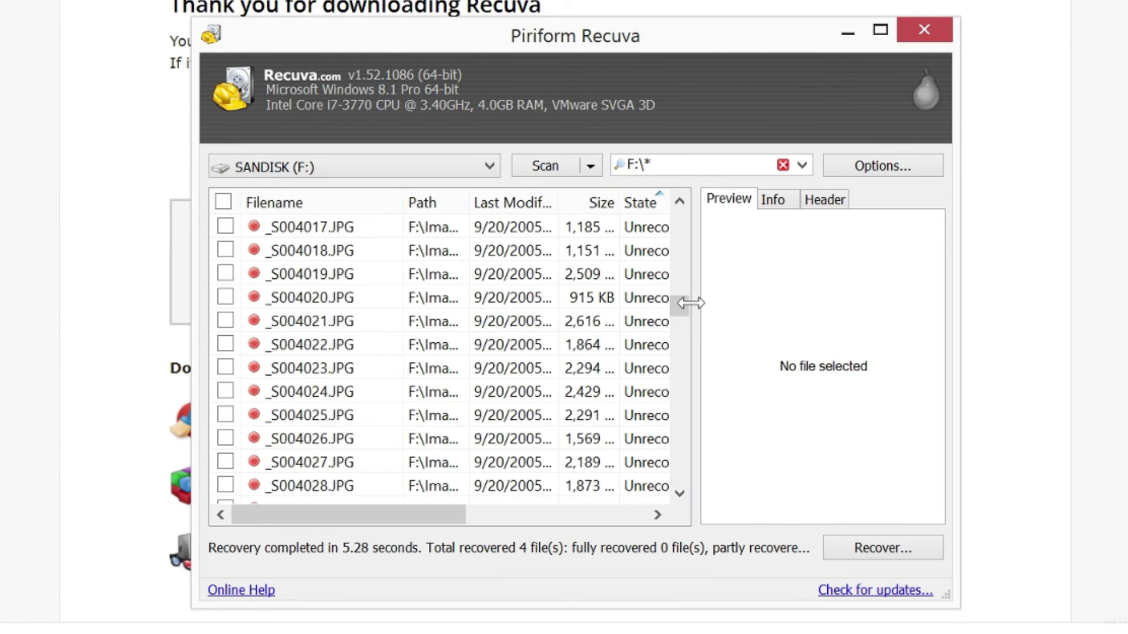
click(260, 274)
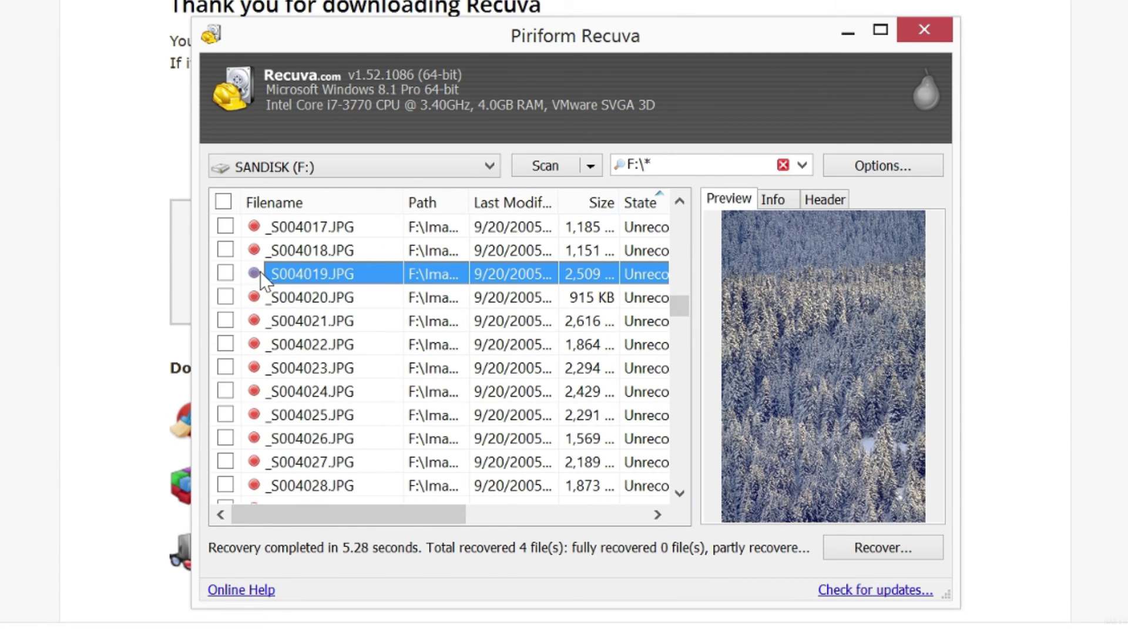
key(space)
click(280, 294)
key(space)
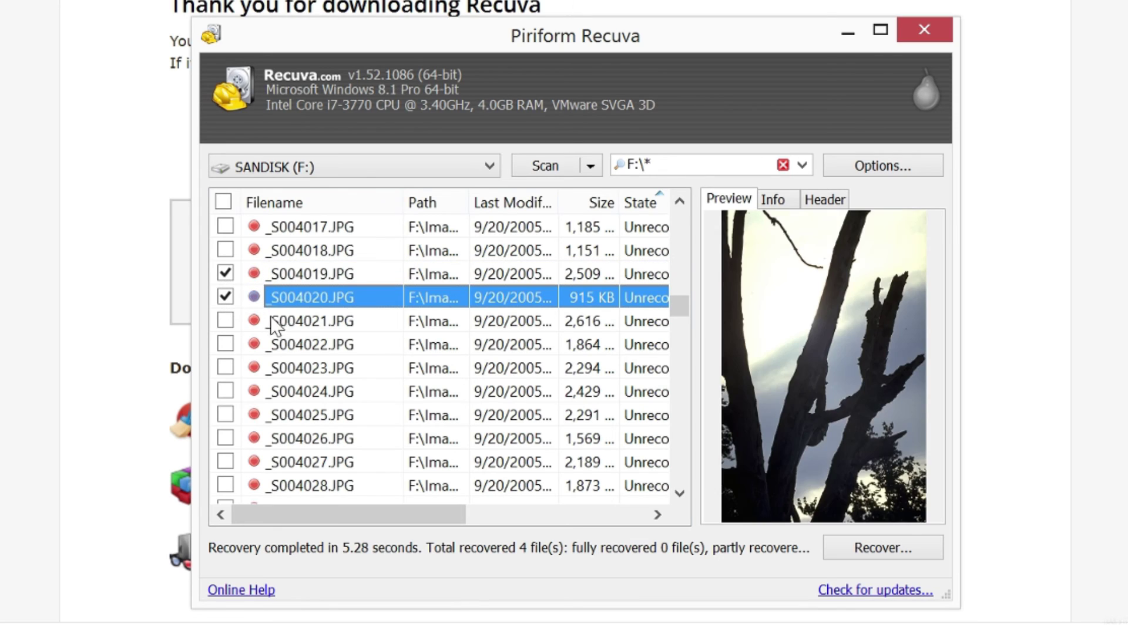
click(277, 321)
key(space)
click(272, 346)
key(space)
click(262, 365)
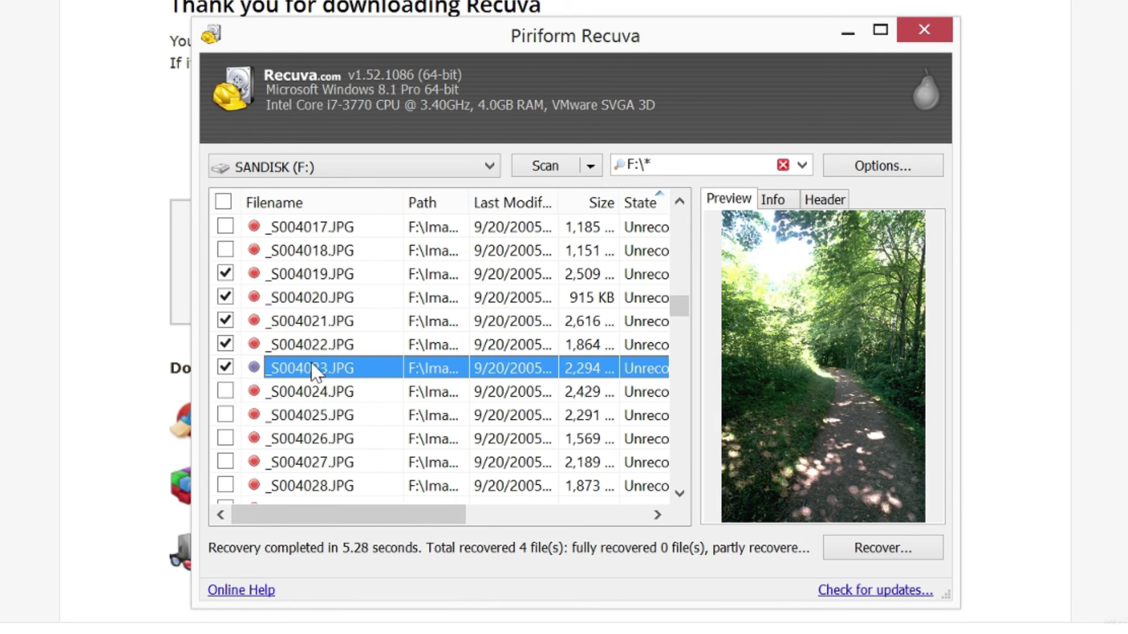
Widen the State column and examine the State and Comment entries of the checked images
drag(428, 515, 527, 515)
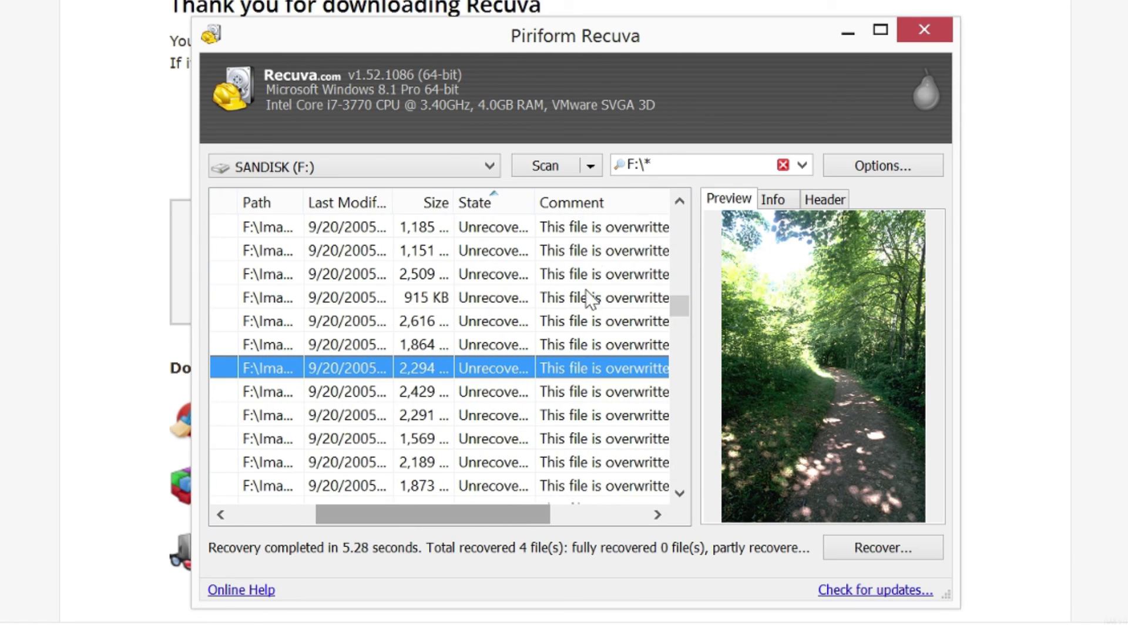
drag(535, 202, 567, 203)
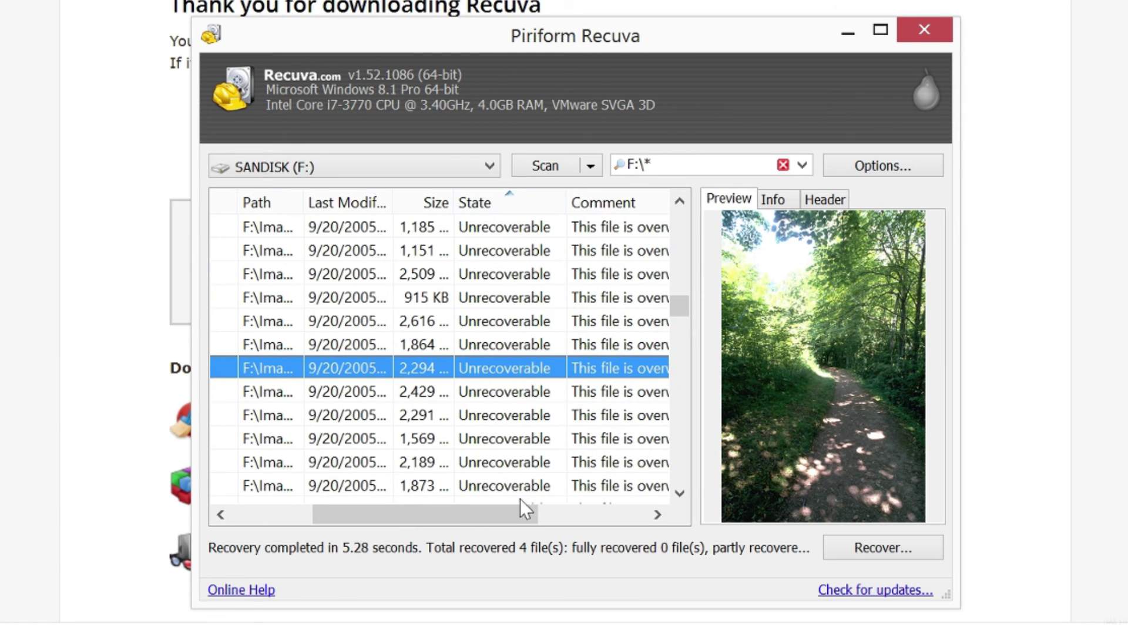
drag(522, 512, 444, 516)
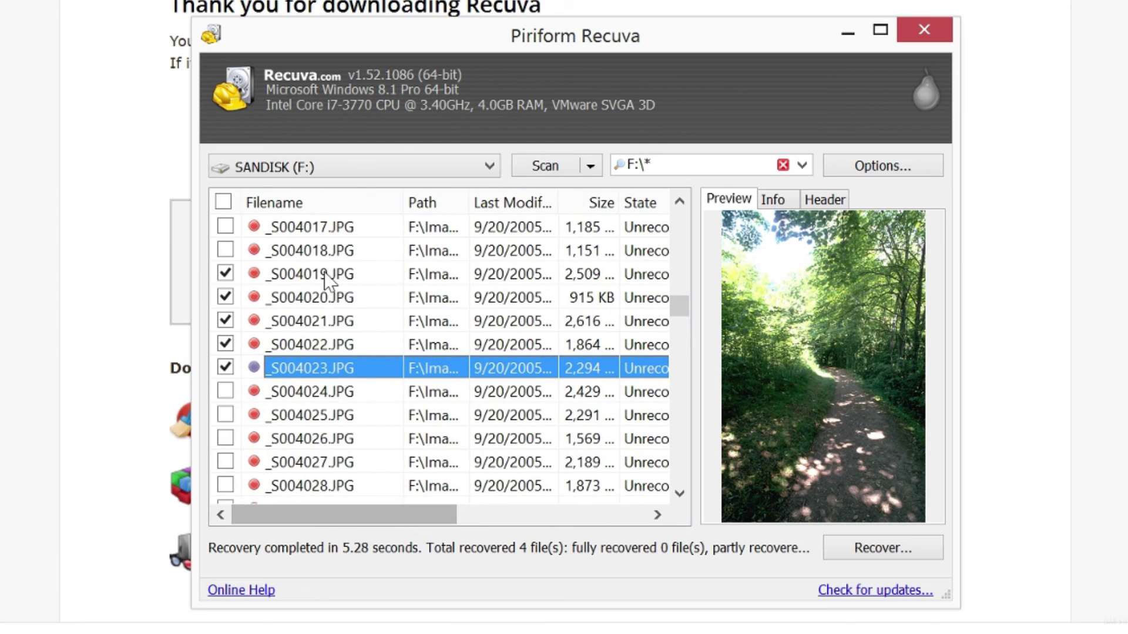
Recover the checked files into a new Desktop folder named Recover3 and close the completion report
right_click(324, 274)
click(477, 315)
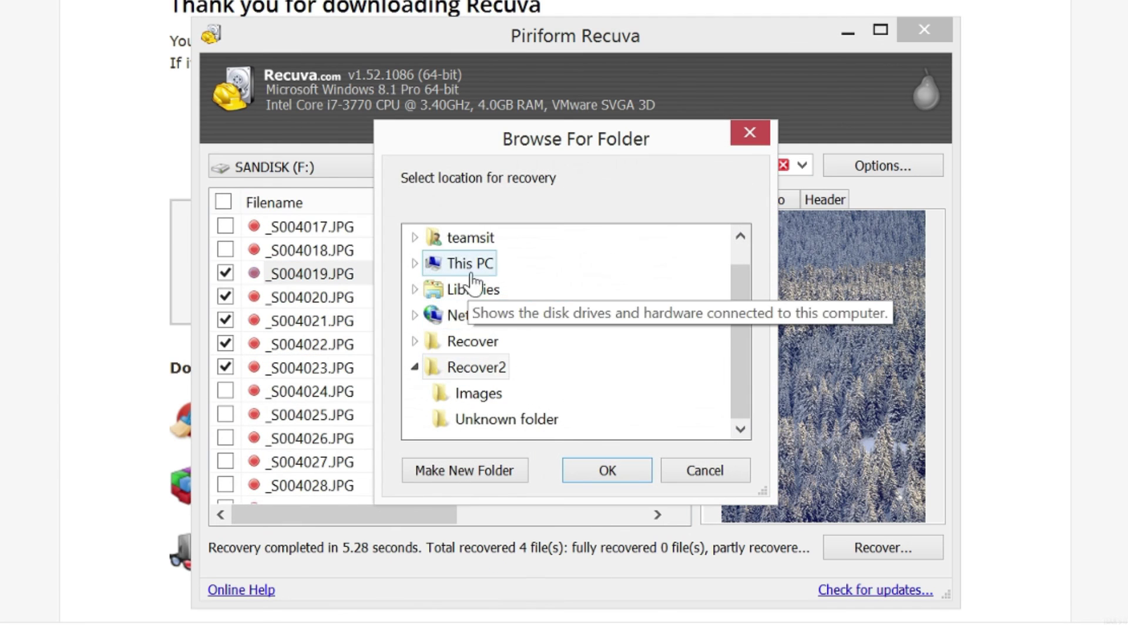
scroll(564, 294, up, 1)
click(470, 471)
text(R)
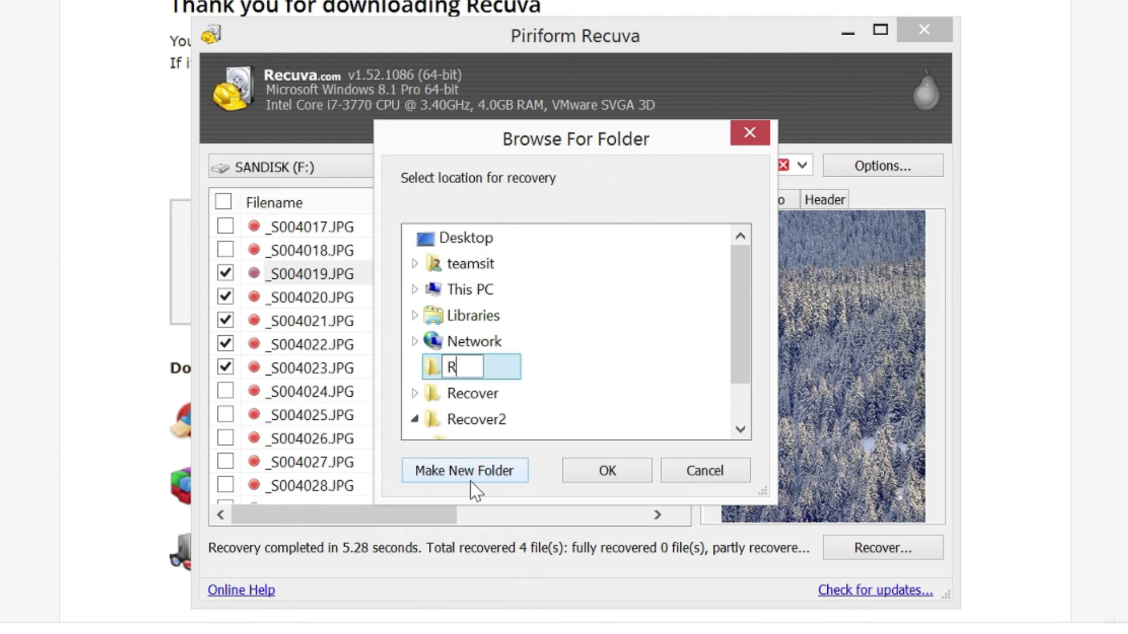
text(ecover3)
key(Return)
click(593, 463)
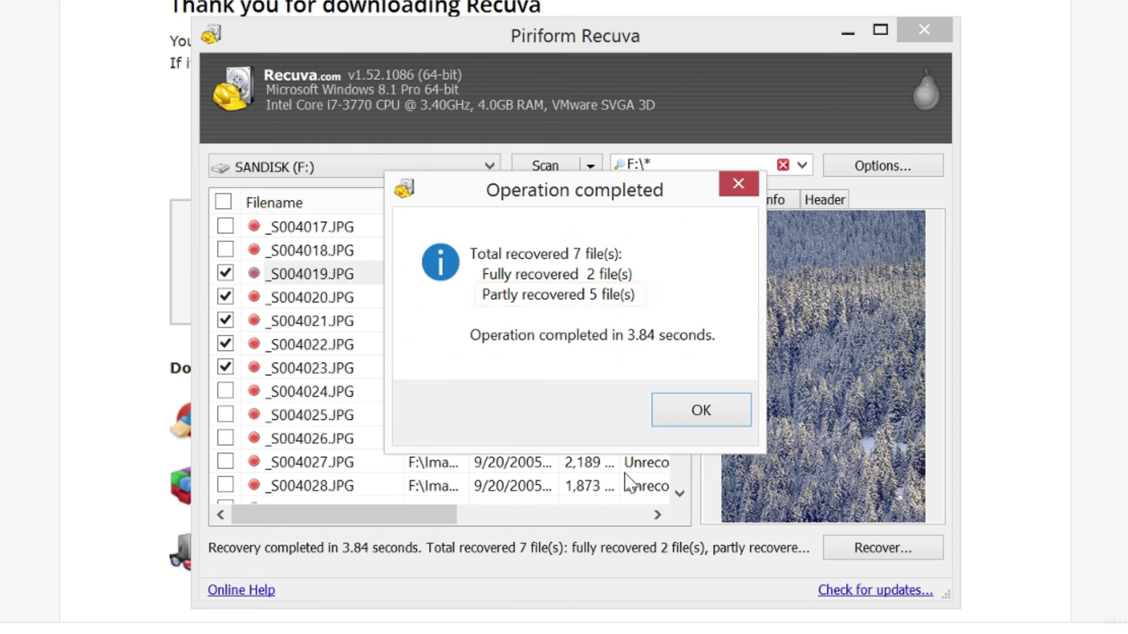
click(664, 411)
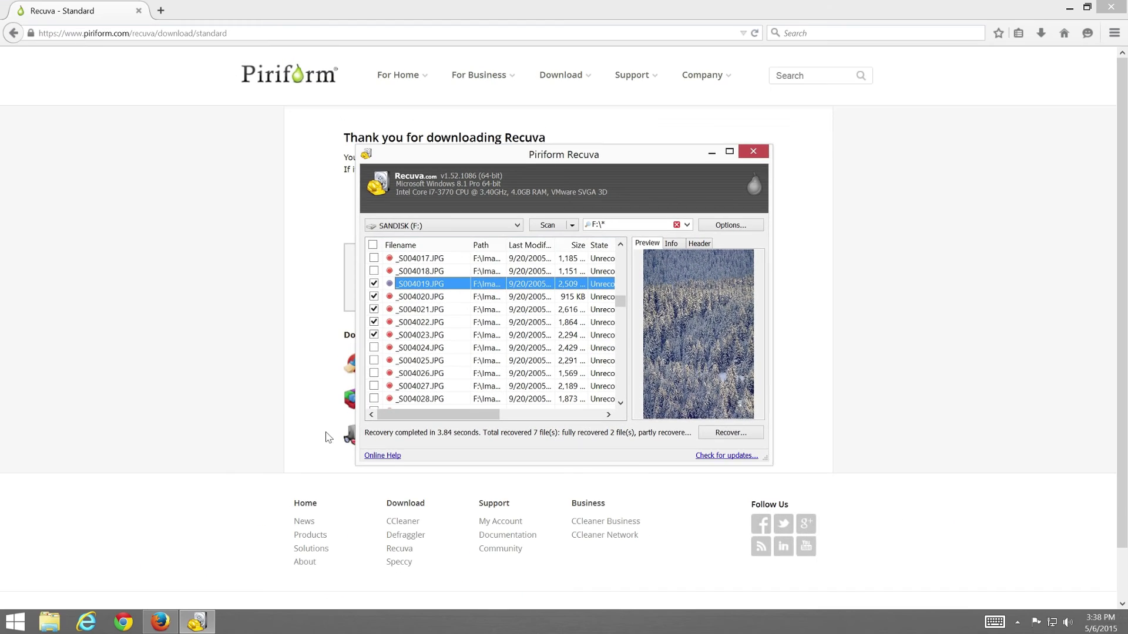
In File Explorer, open the Images folder inside Recover3 on the Desktop
key(super+e)
double_click(411, 216)
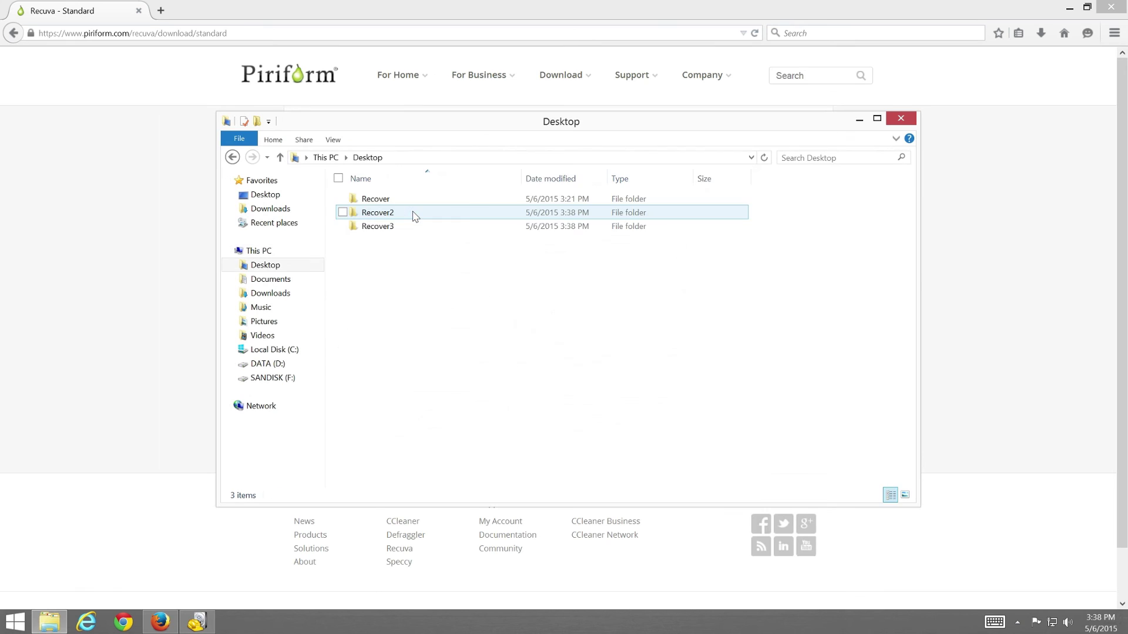
double_click(415, 226)
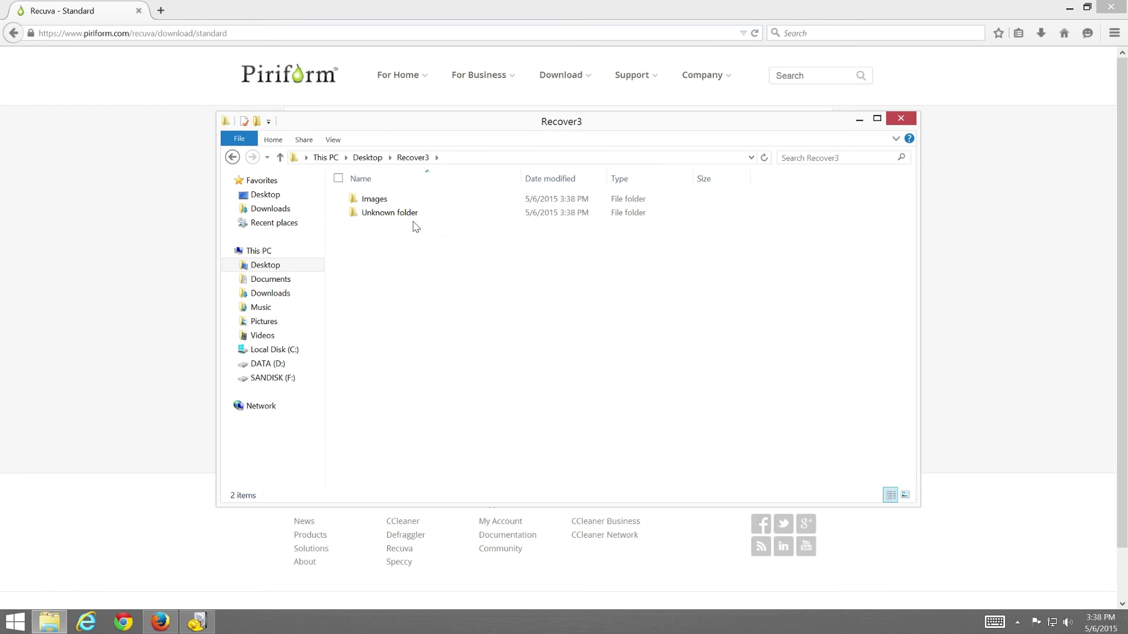
click(413, 204)
double_click(413, 203)
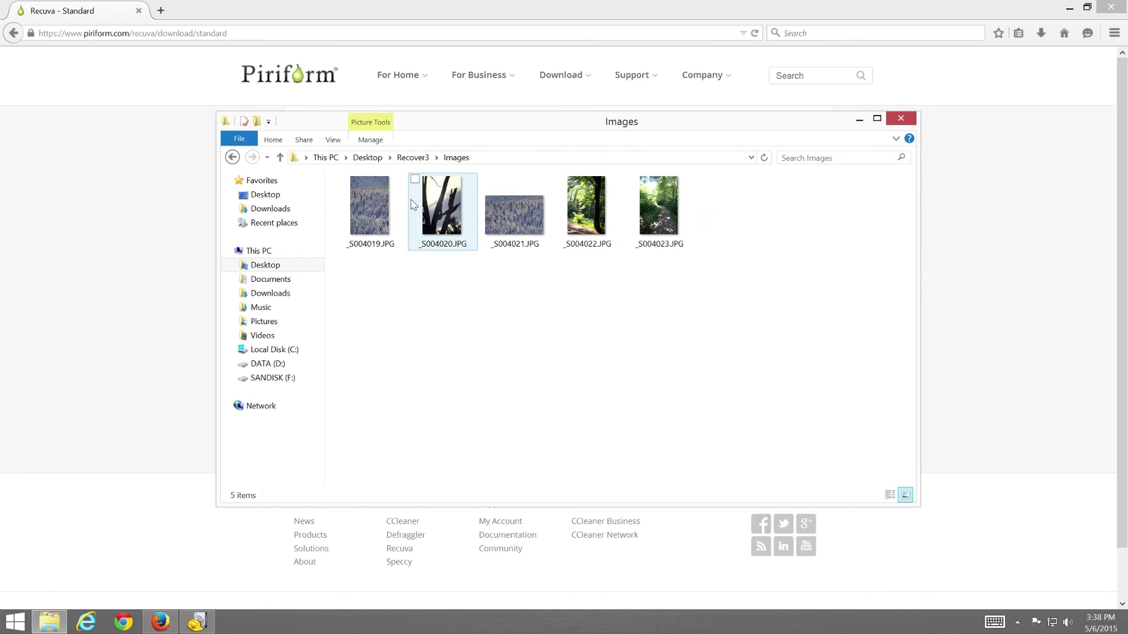
View the recovered photos _S004019.JPG through _S004023.JPG one after another at full size
double_click(387, 215)
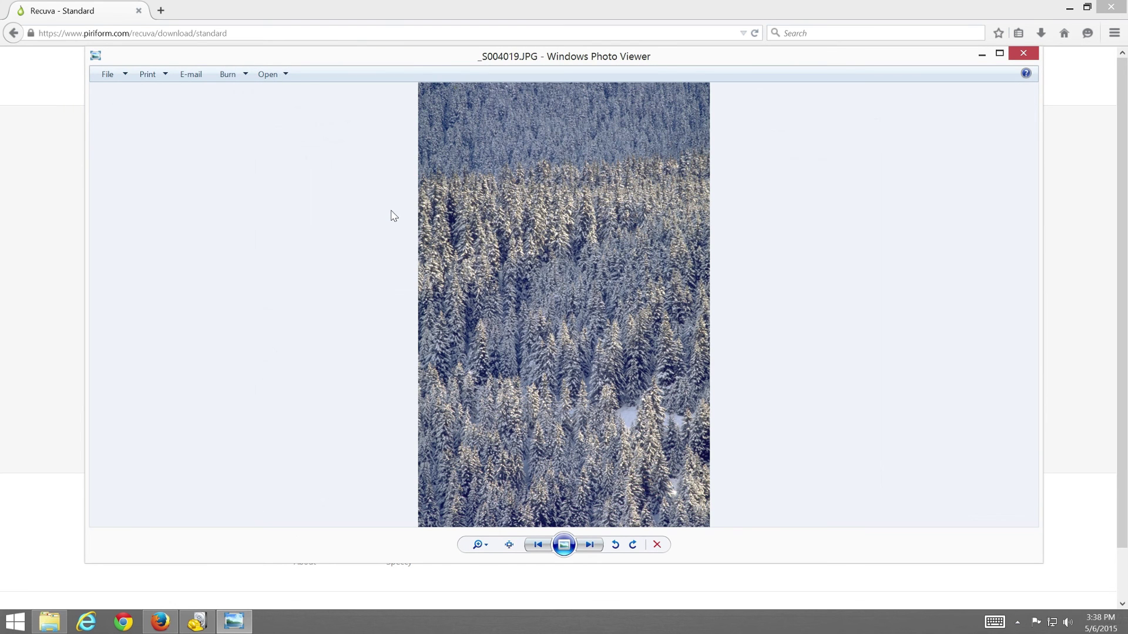
click(585, 547)
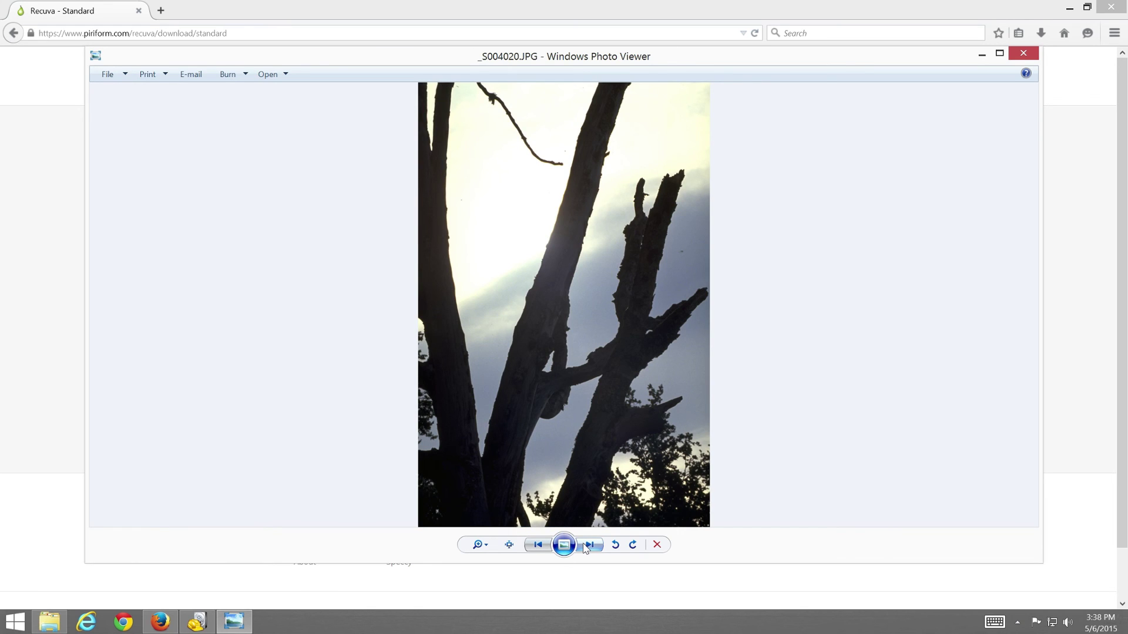
click(585, 546)
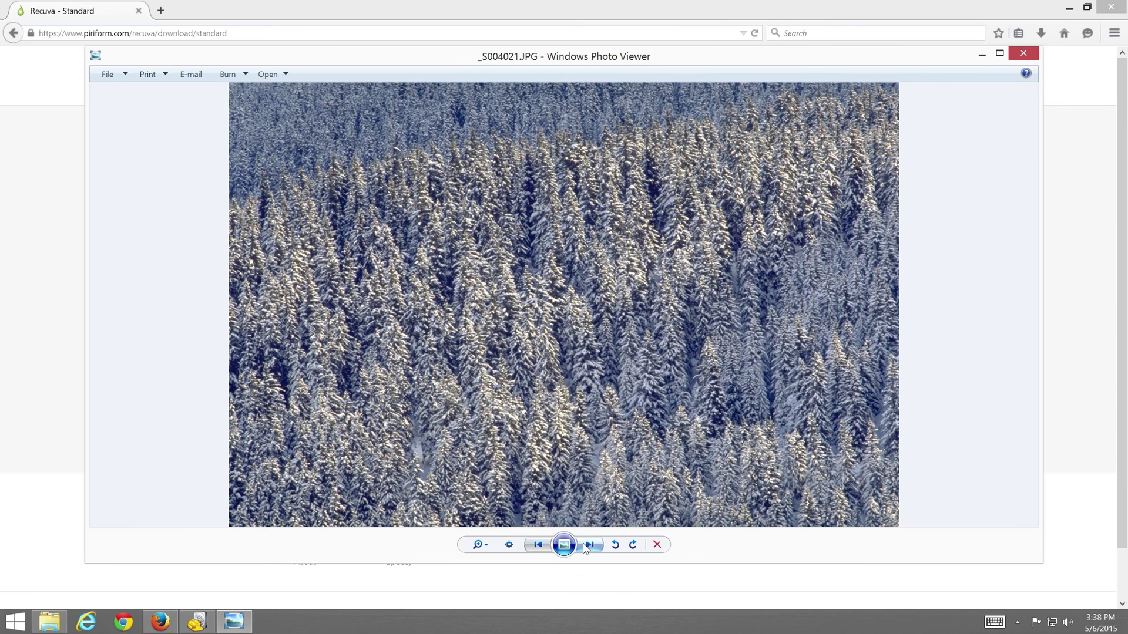
click(585, 546)
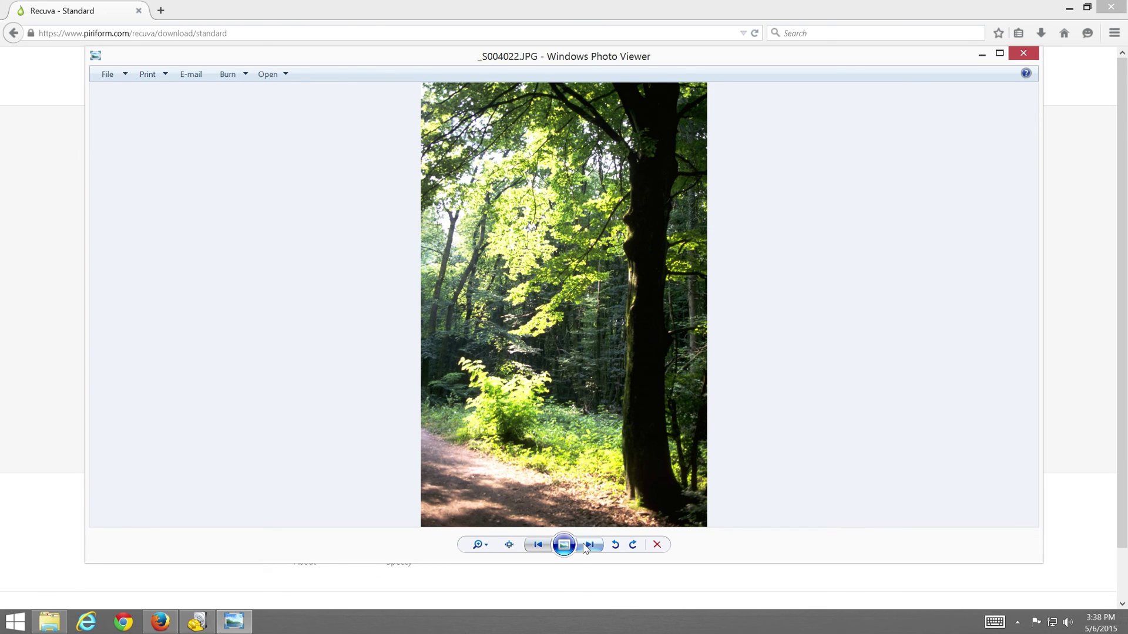
click(585, 546)
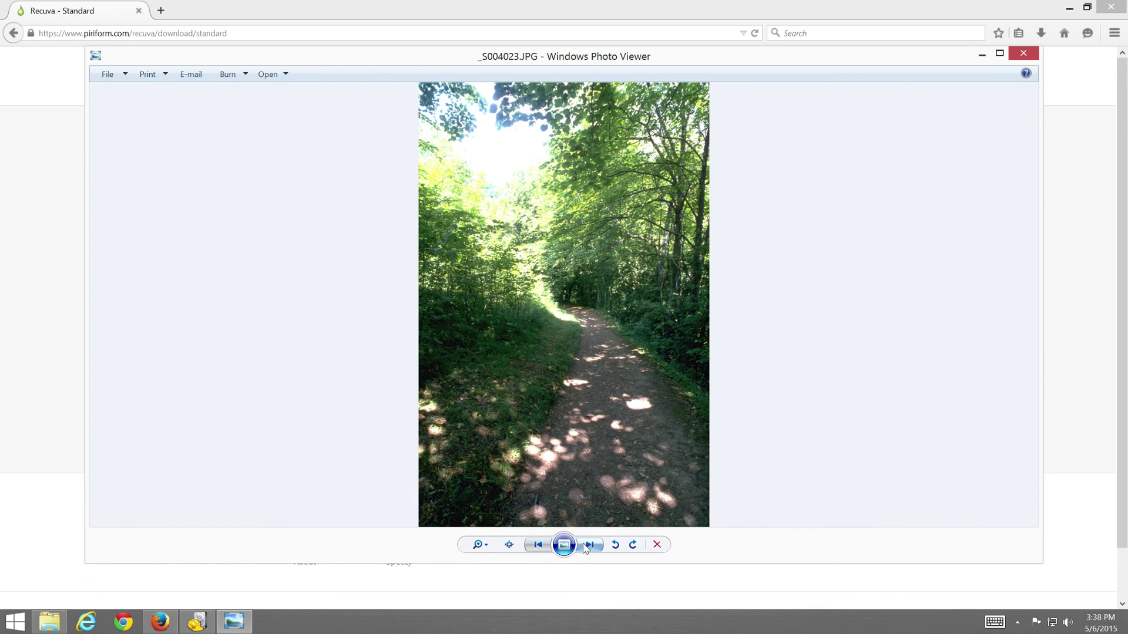
click(585, 547)
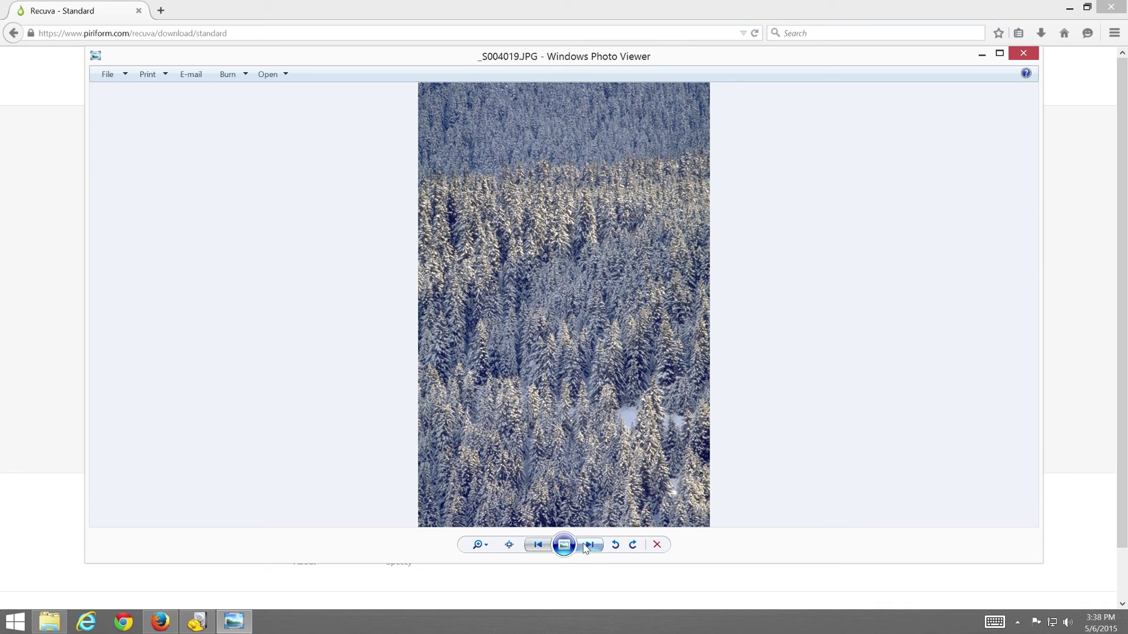
Close the photo viewer, the folder window, Recuva and the browser to return to the desktop
click(1025, 56)
click(908, 120)
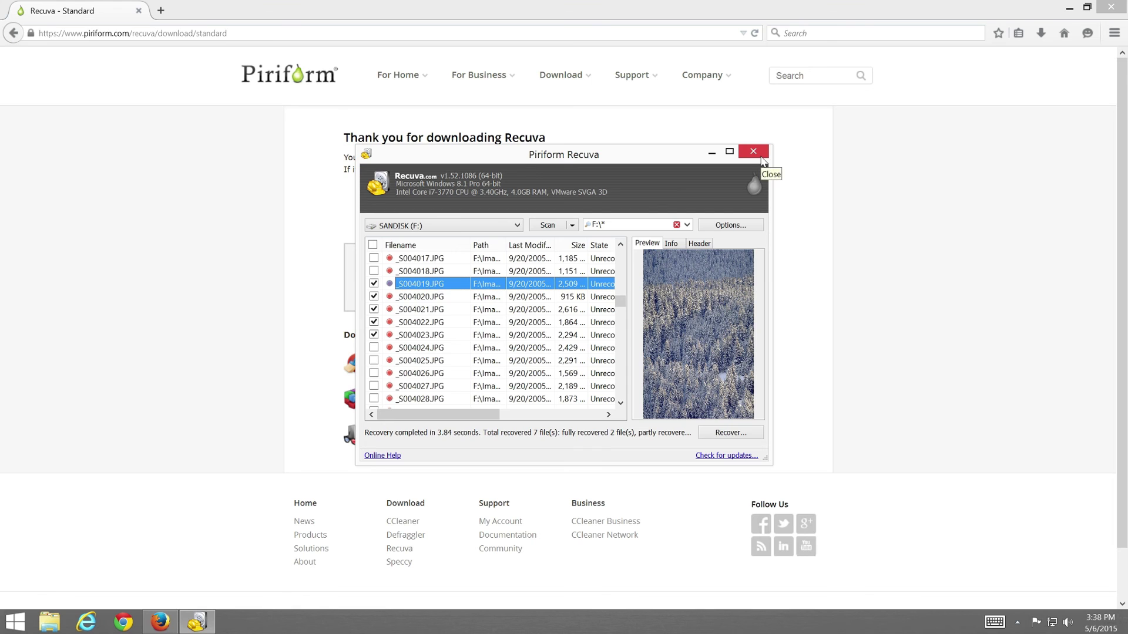
click(762, 156)
click(1111, 7)
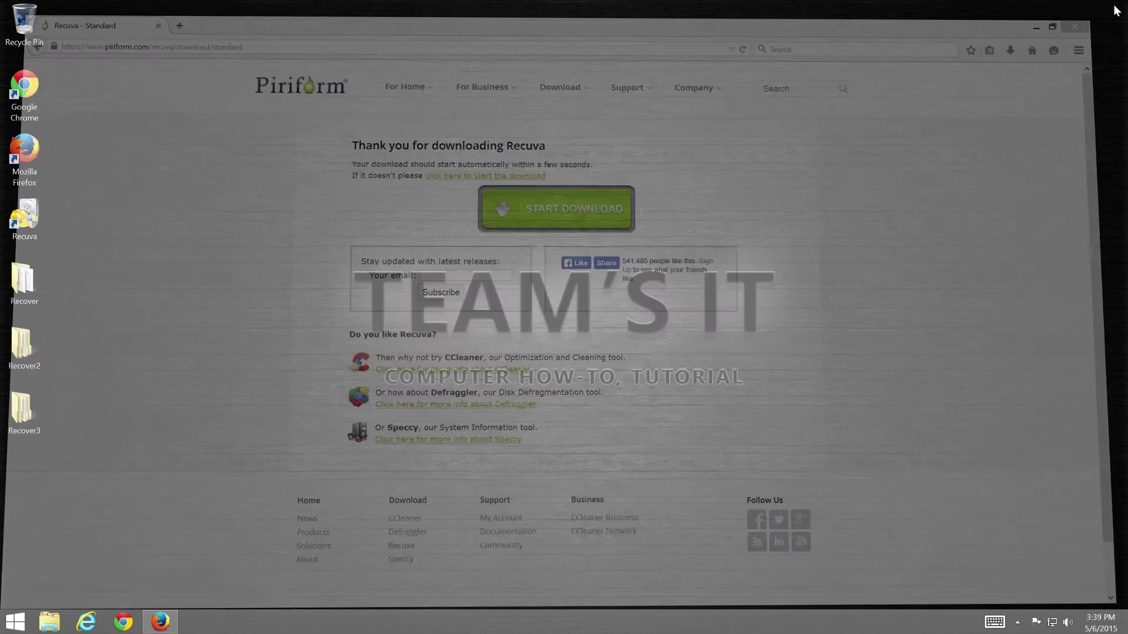